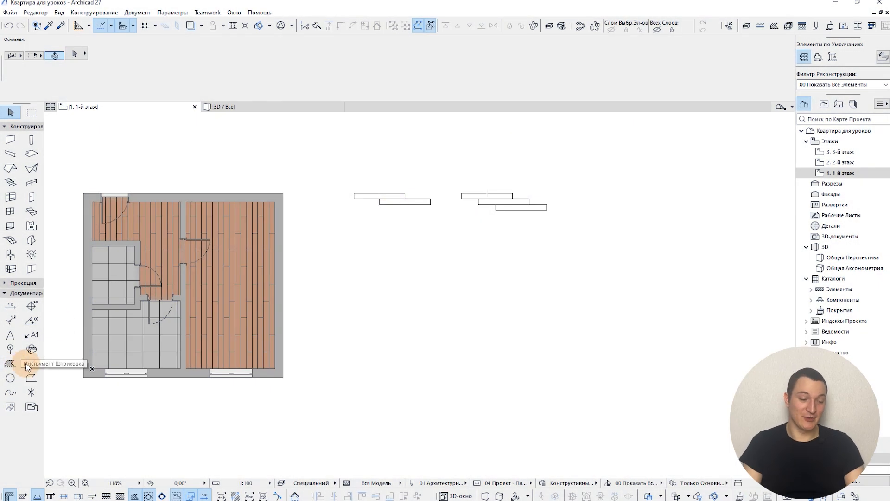
- Draw a 600 by 100 mm rectangle with the rectangular Line tool in the empty area beside the floor plan
click(32, 365)
click(145, 54)
scroll(417, 292, up, 3)
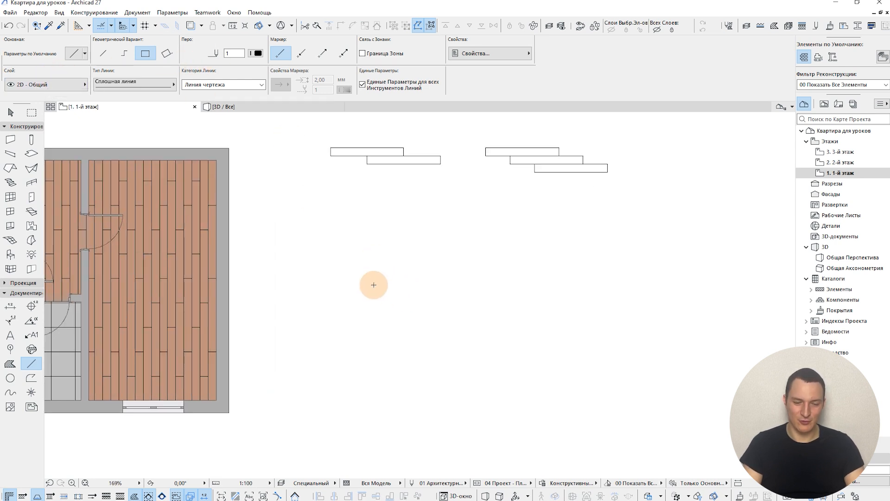
click(312, 237)
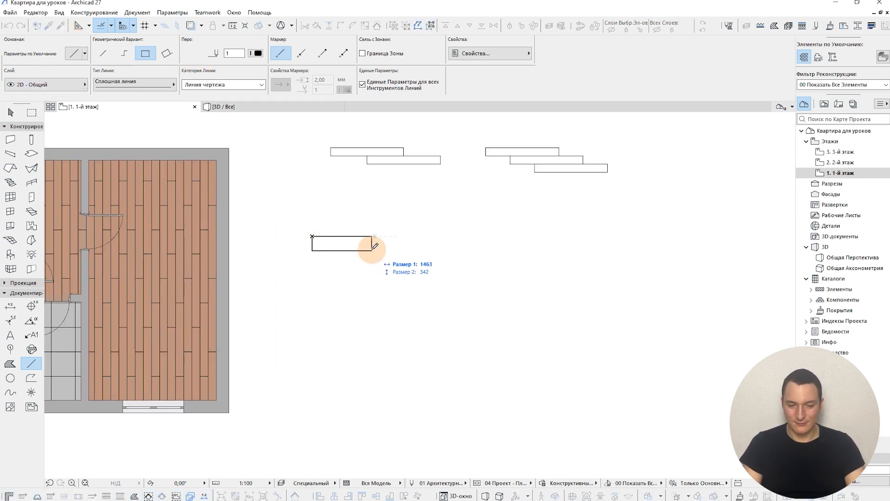
scroll(364, 242, up, 2)
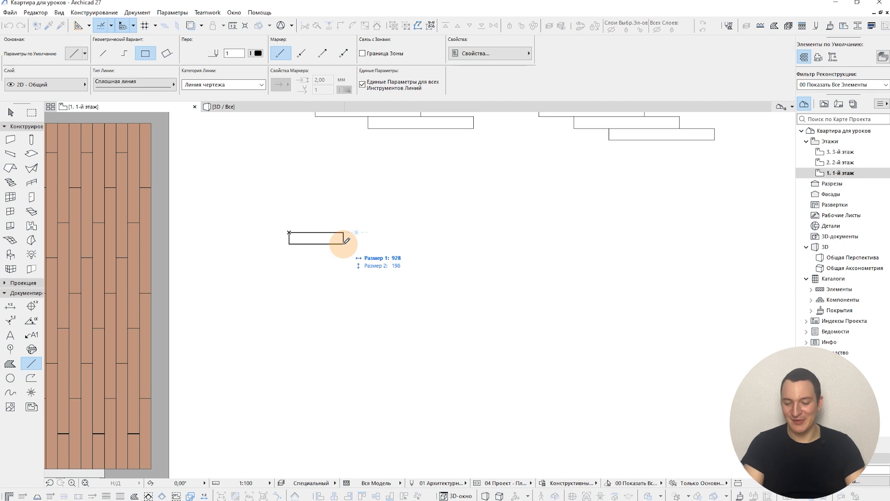
text(600)
key(Tab)
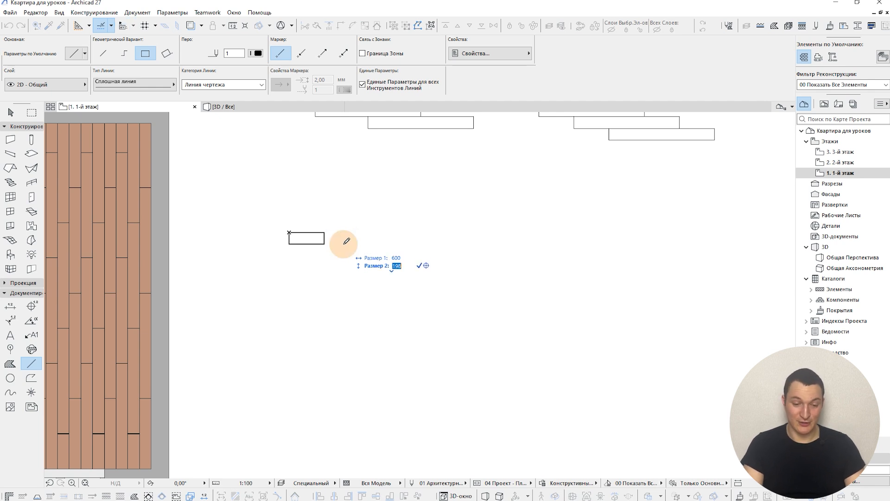
text(1)
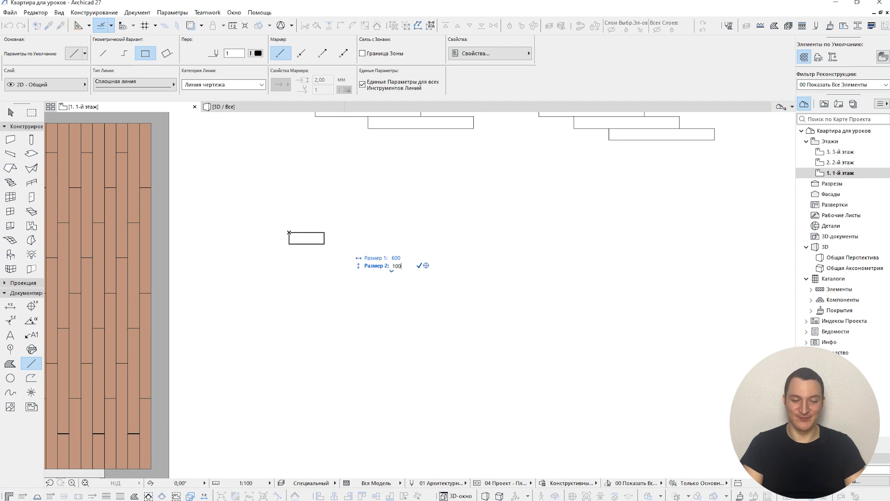
text(00)
key(Return)
key(Escape)
- Skew the rectangle into a parallelogram by stretching its lower edge 100 mm horizontally away from the short left side with the Marquee
scroll(301, 235, up, 5)
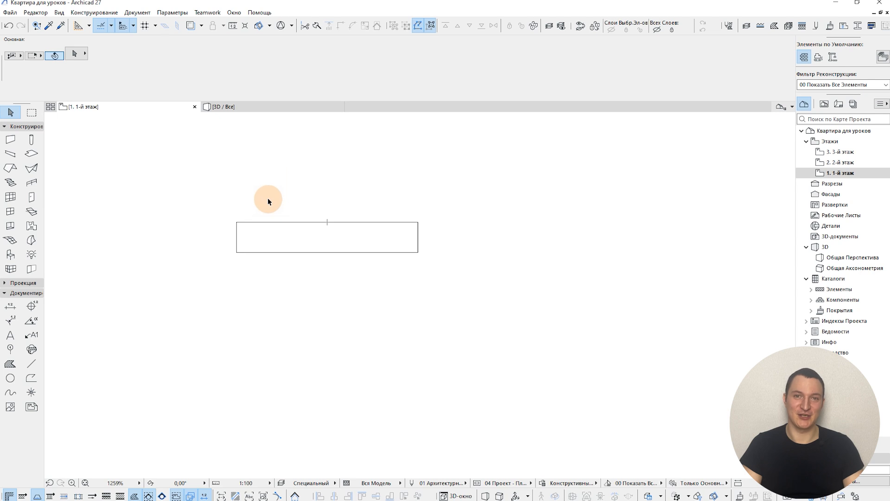
click(31, 113)
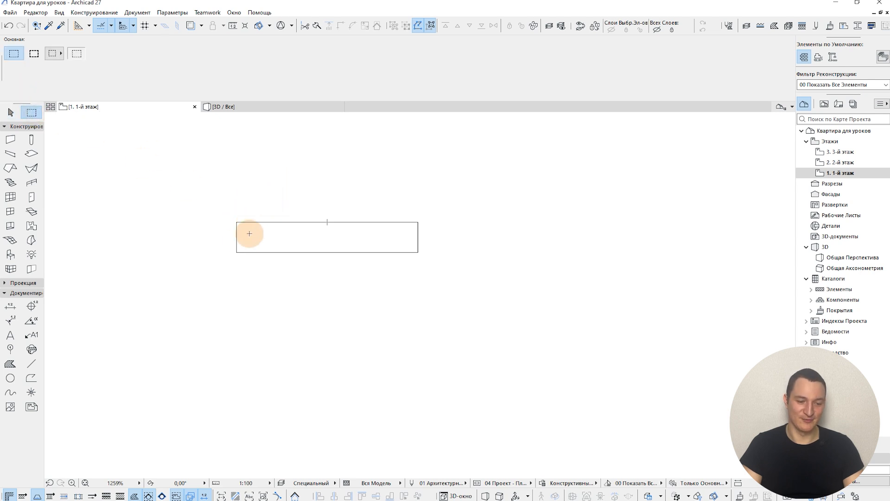
click(215, 241)
click(438, 263)
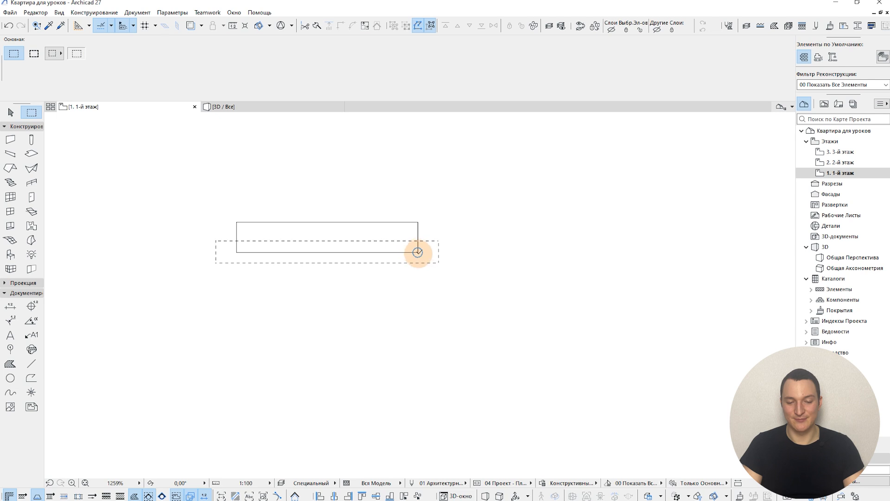
drag(418, 252, 447, 248)
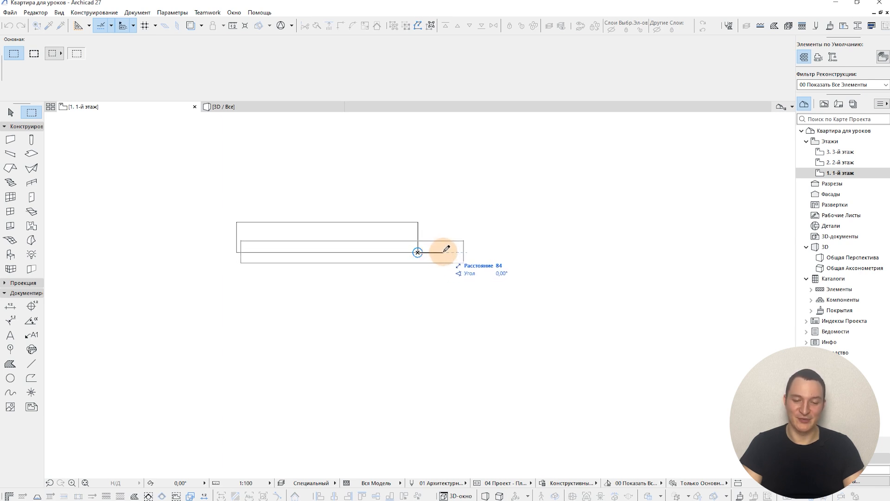
text(100)
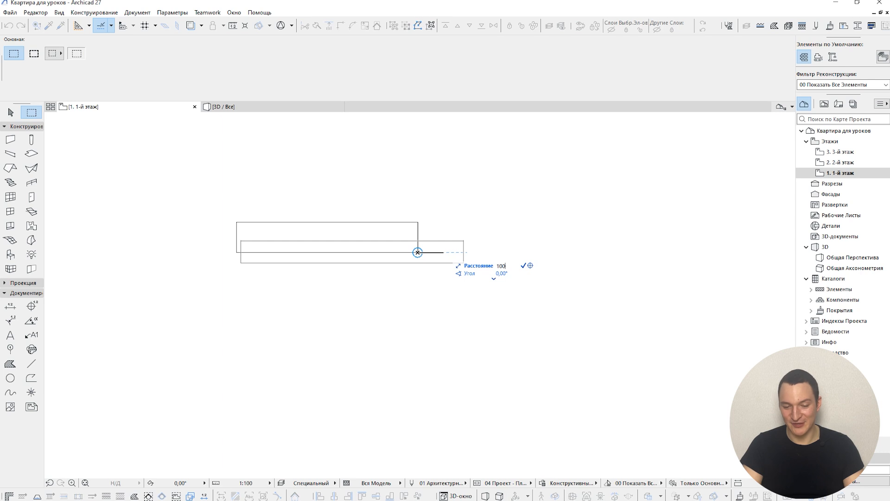
key(Return)
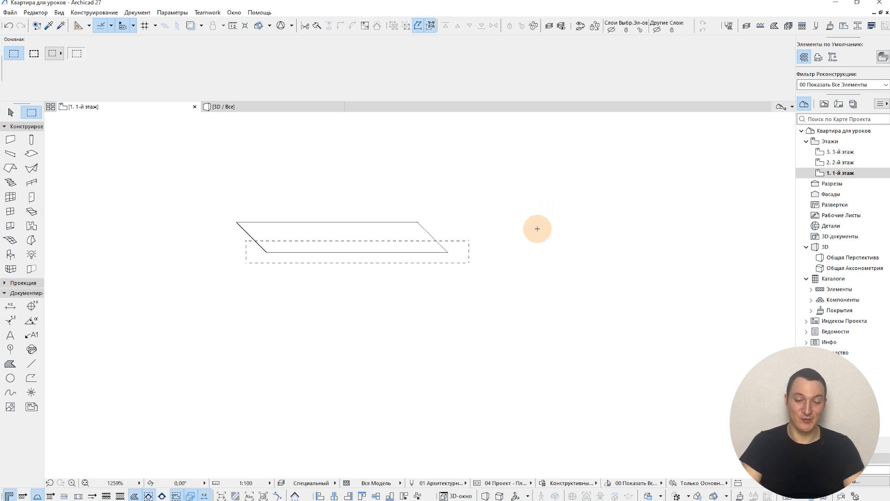
click(10, 112)
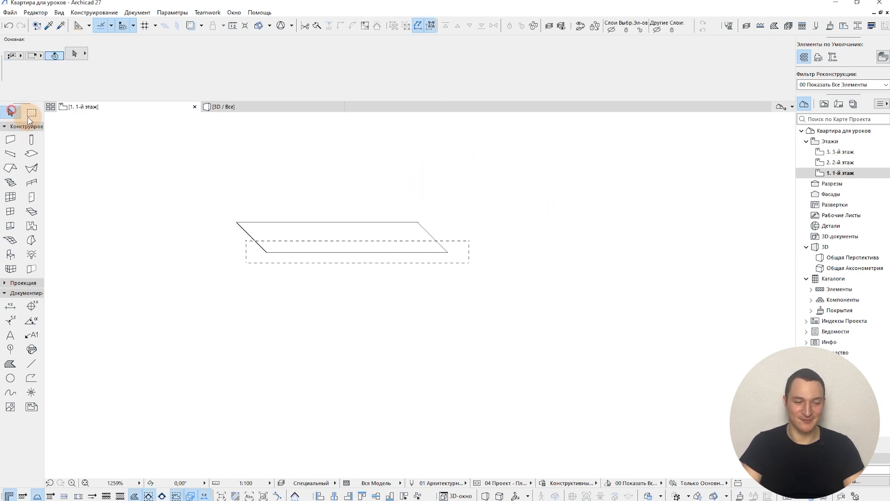
key(Escape)
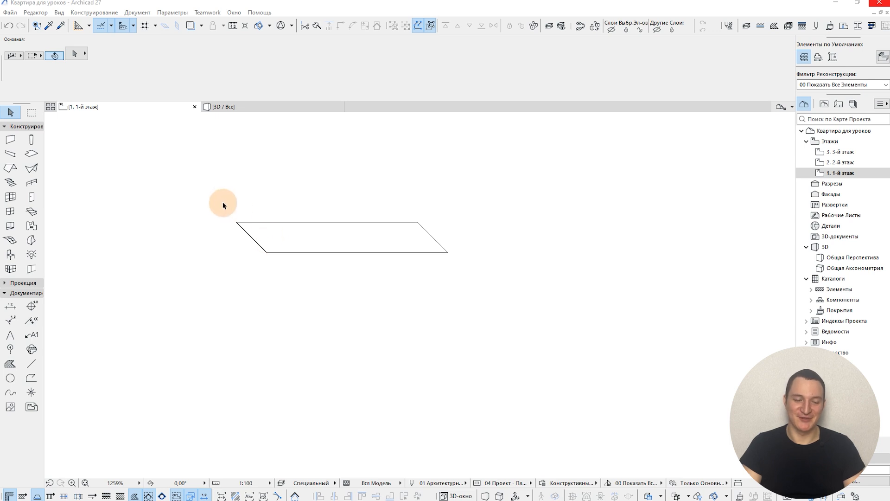
- Rotate the whole parallelogram about its upper-left corner until its short edges stand vertical
drag(194, 191, 459, 271)
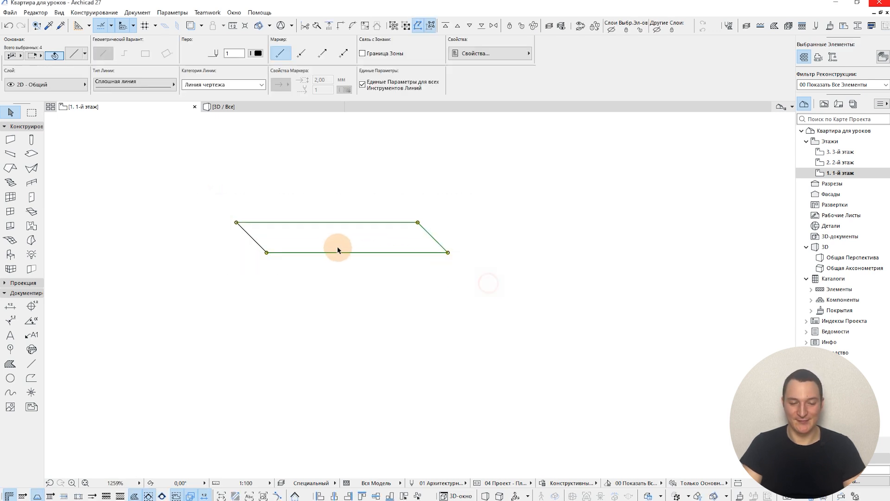
click(237, 223)
click(266, 253)
click(238, 275)
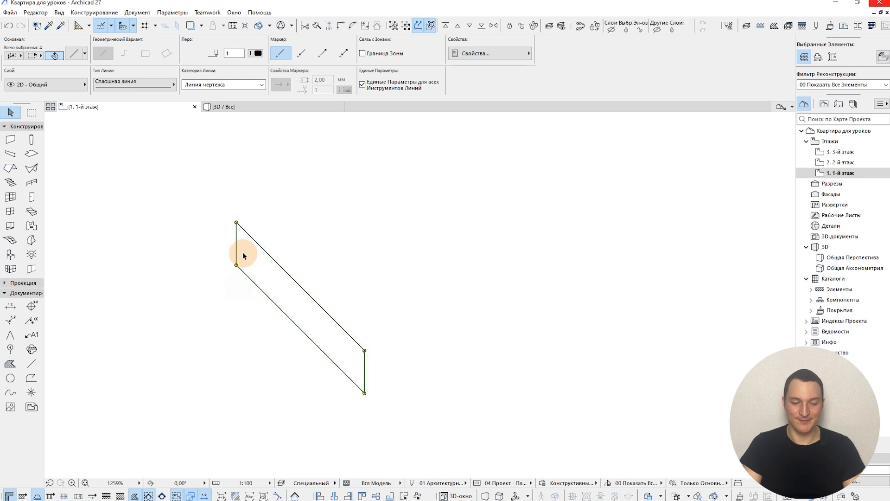
- Mirror a copy of the parallelogram across its upper vertical short edge to form a chevron
key(ctrl+shift+m)
click(237, 222)
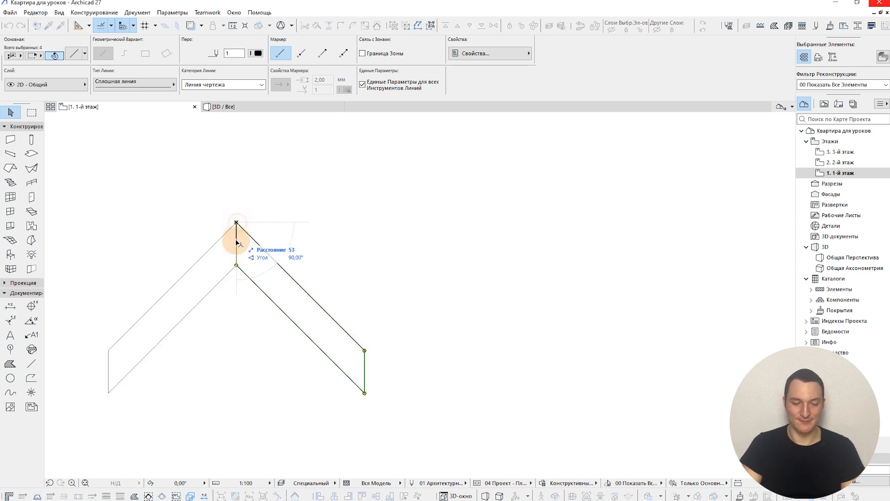
click(237, 251)
mouse_move(317, 201)
middle_down()
mouse_move(424, 154)
mouse_move(412, 213)
middle_up()
scroll(415, 173, down, 2)
click(204, 185)
- Copy all the chevron lines and create a new symbol fill named "Паркет елочка 600x100"
drag(224, 152, 540, 354)
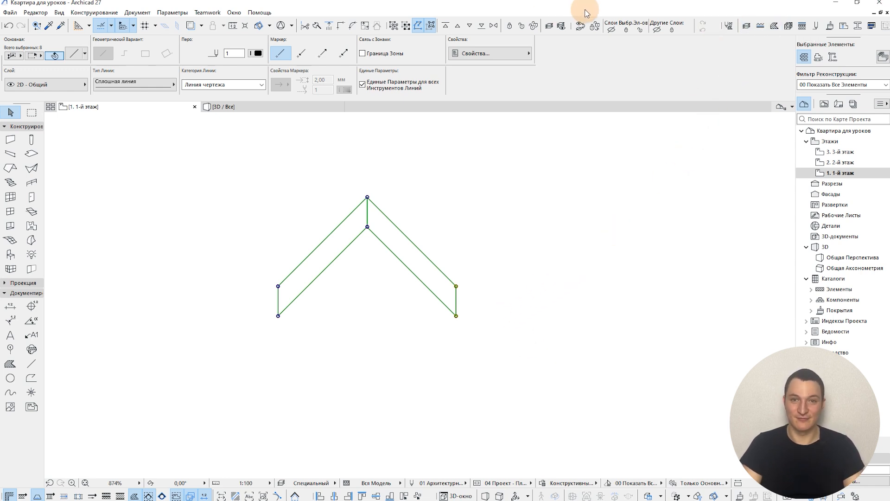
click(174, 14)
mouse_move(176, 26)
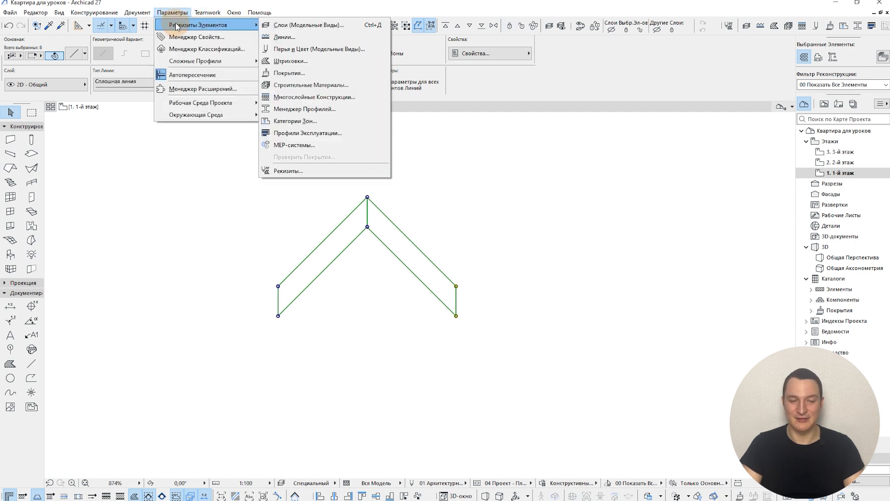
click(323, 65)
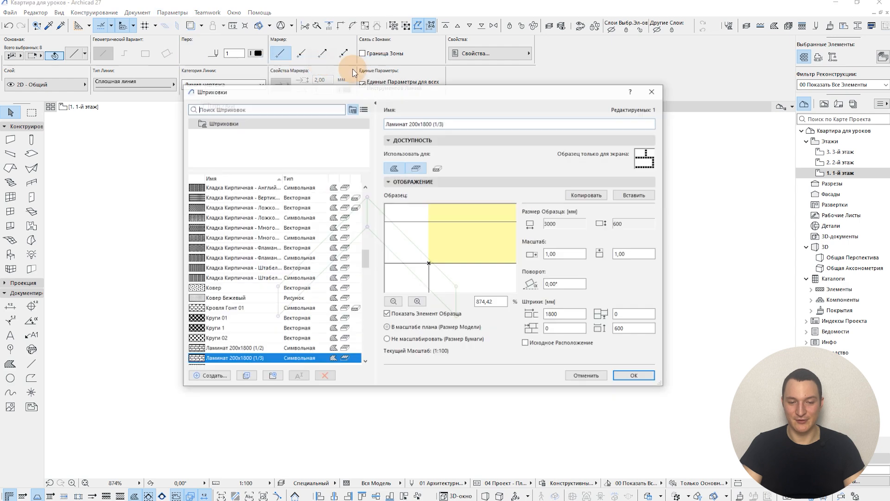
click(209, 378)
drag(443, 163, 167, 174)
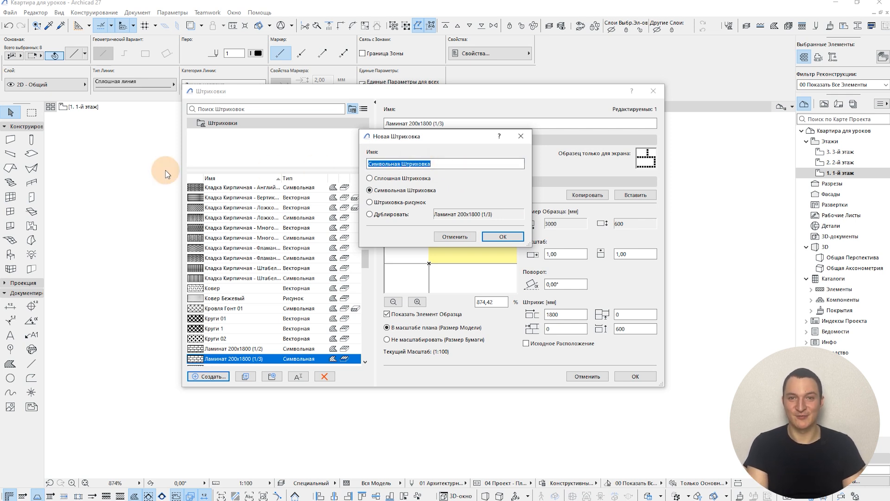
text(Паркет елоч)
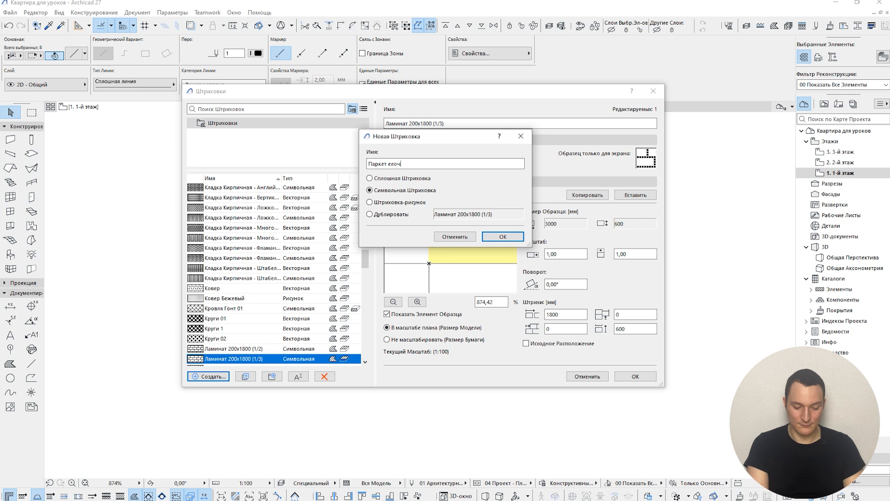
click(493, 238)
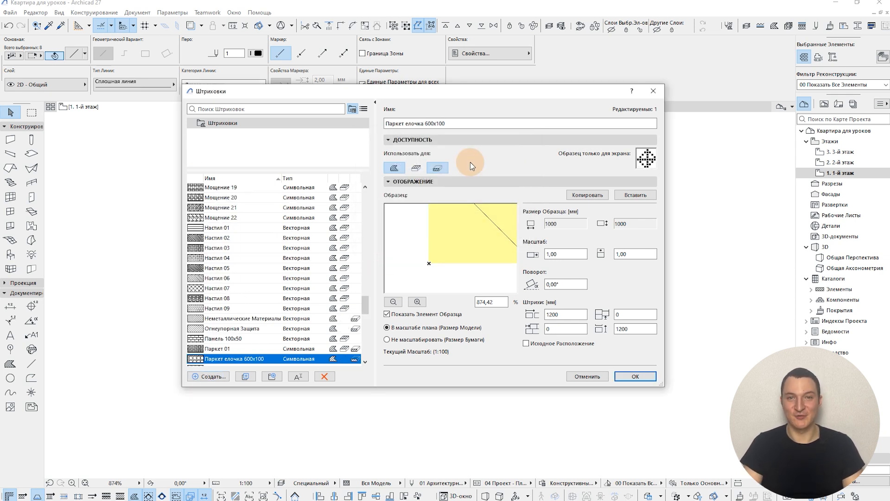
- Make the new fill available for covers but not for cuts, and paste the copied chevron as its pattern
click(417, 168)
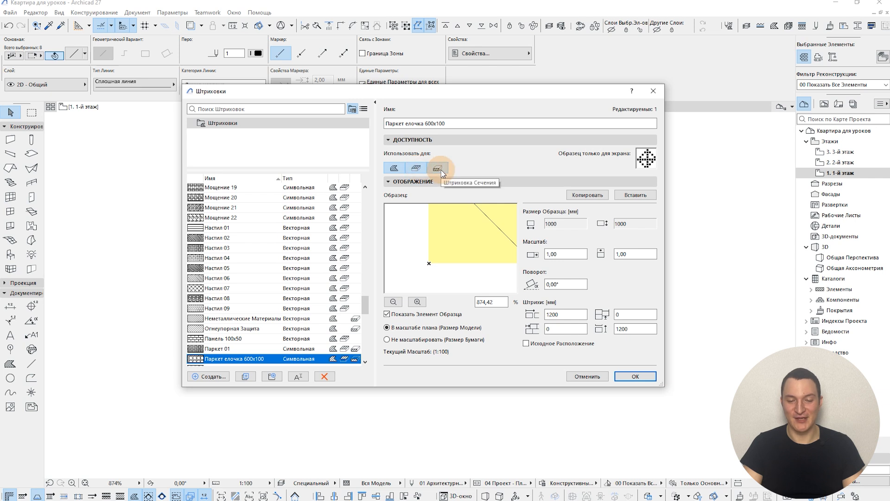
click(441, 170)
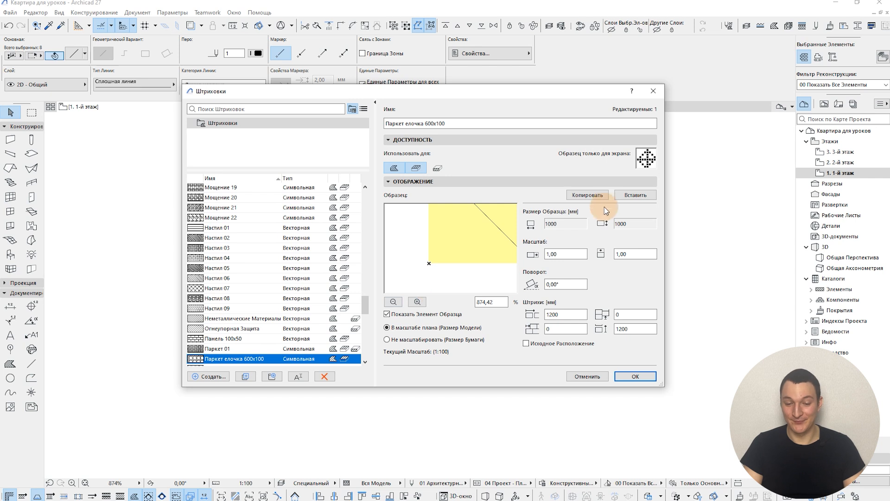
click(629, 195)
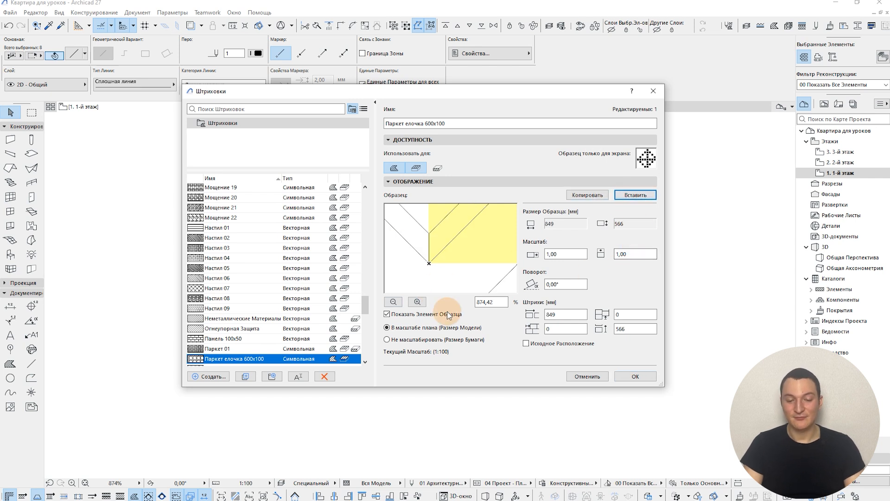
click(393, 302)
click(393, 301)
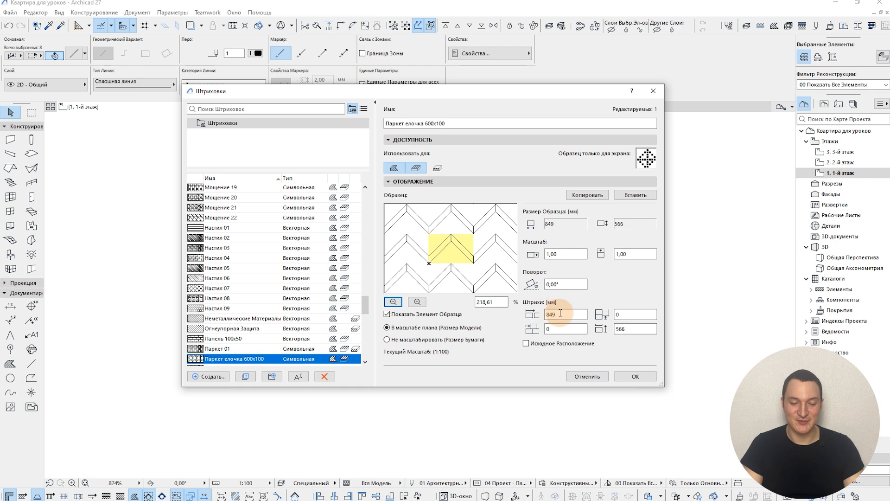
double_click(638, 329)
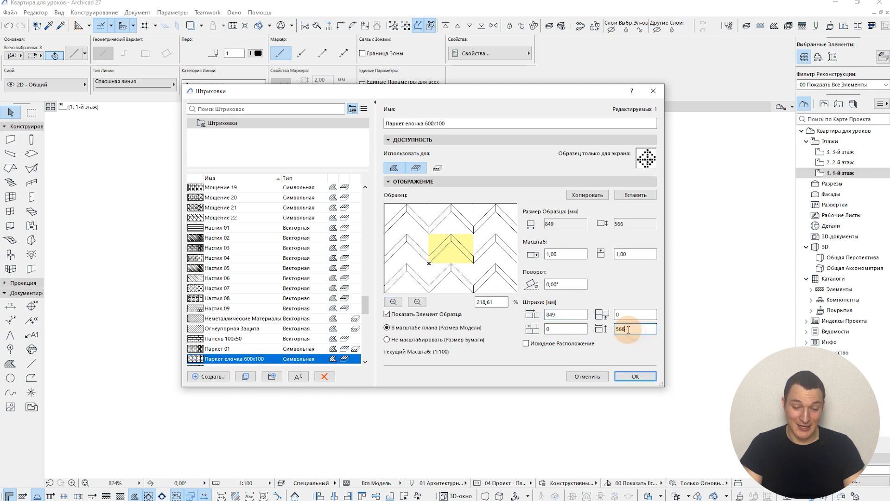
click(635, 376)
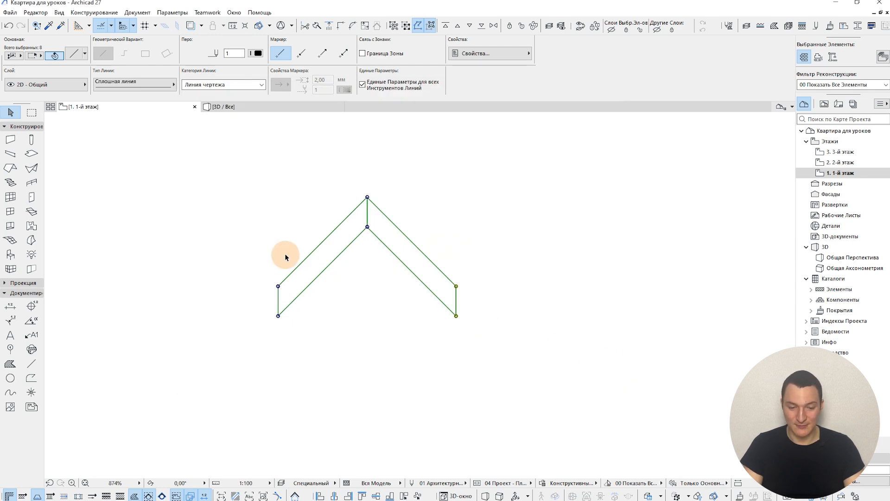
- Measure the length of the chevron's central vertical edge
scroll(379, 193, up, 3)
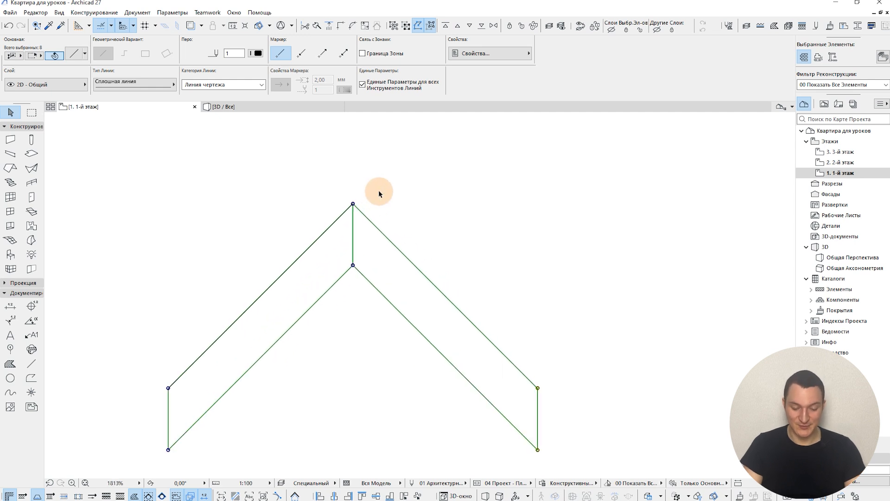
click(353, 204)
click(354, 204)
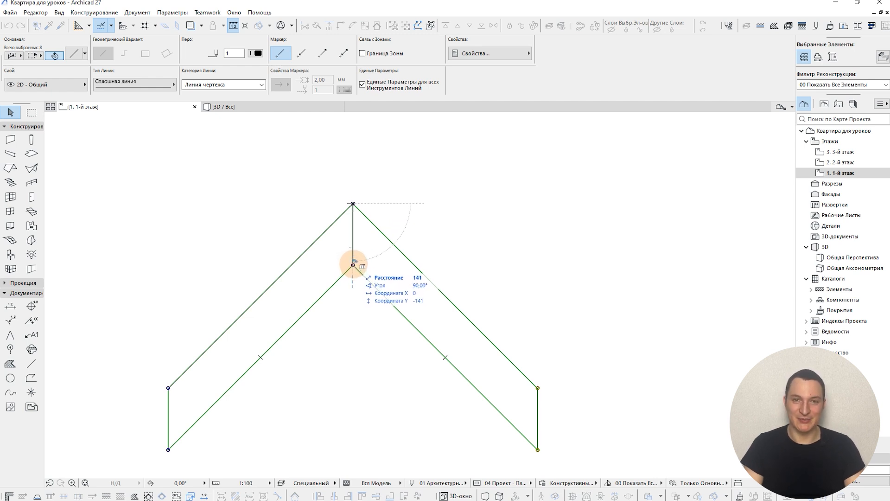
click(353, 264)
click(354, 203)
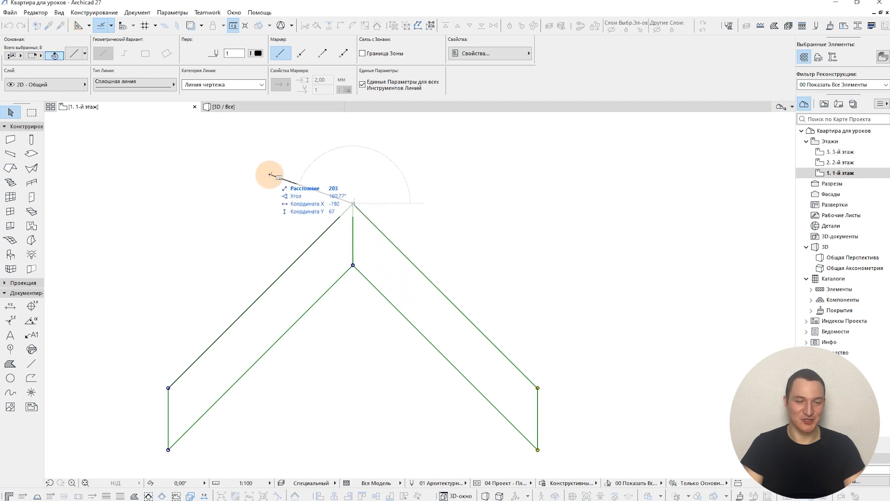
key(Escape)
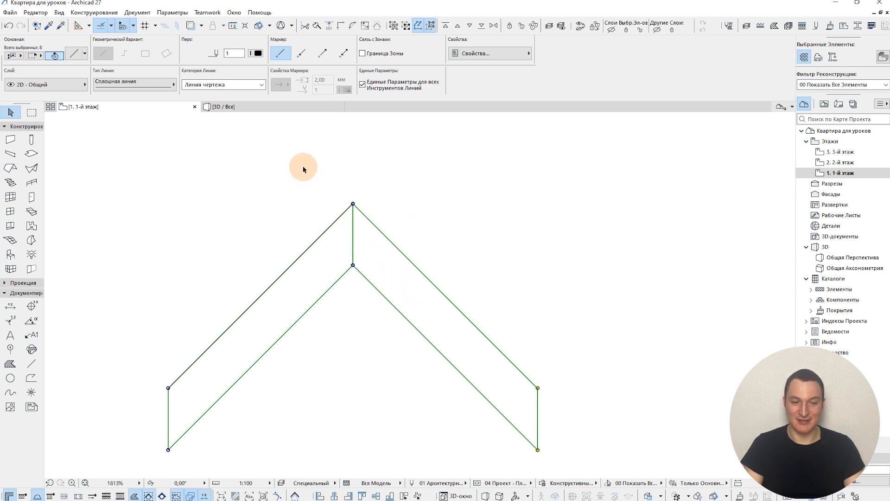
- Set the project's linear working units to display one decimal place in millimetres
click(172, 13)
mouse_move(227, 107)
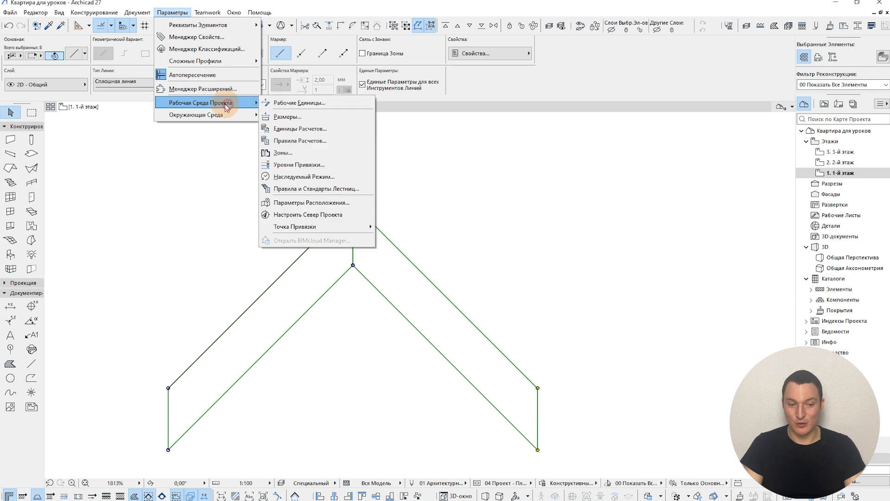
click(289, 103)
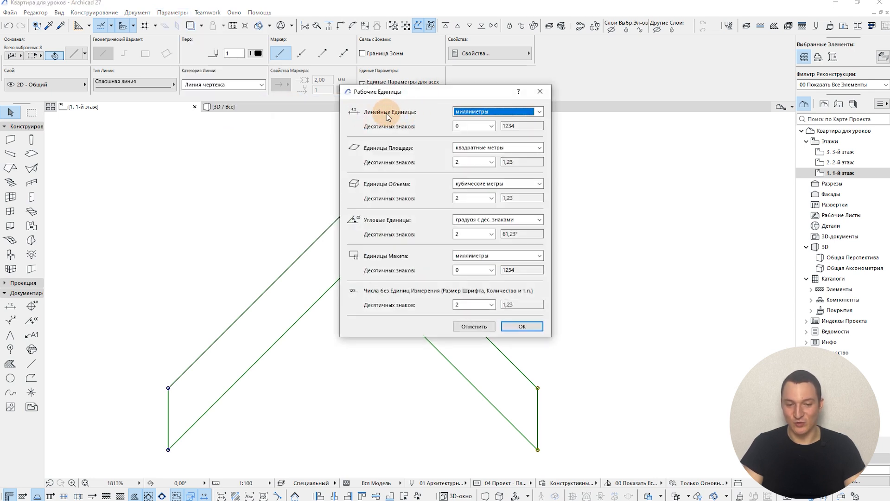
click(490, 126)
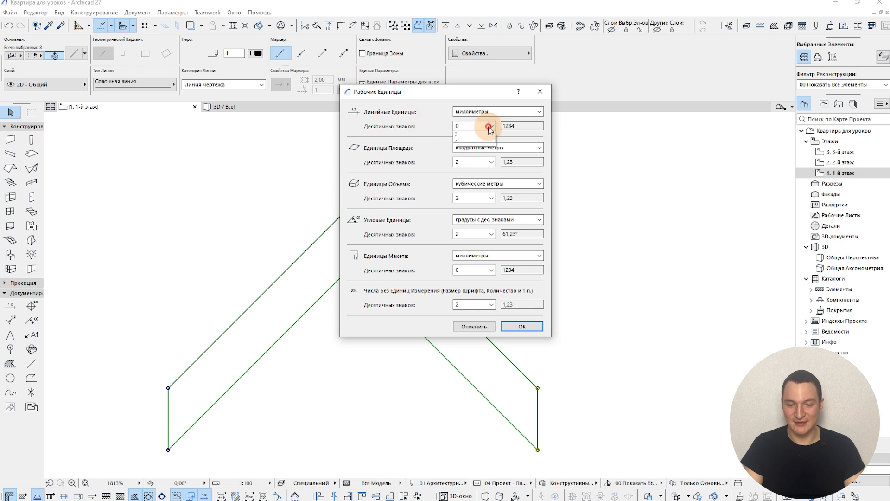
click(480, 143)
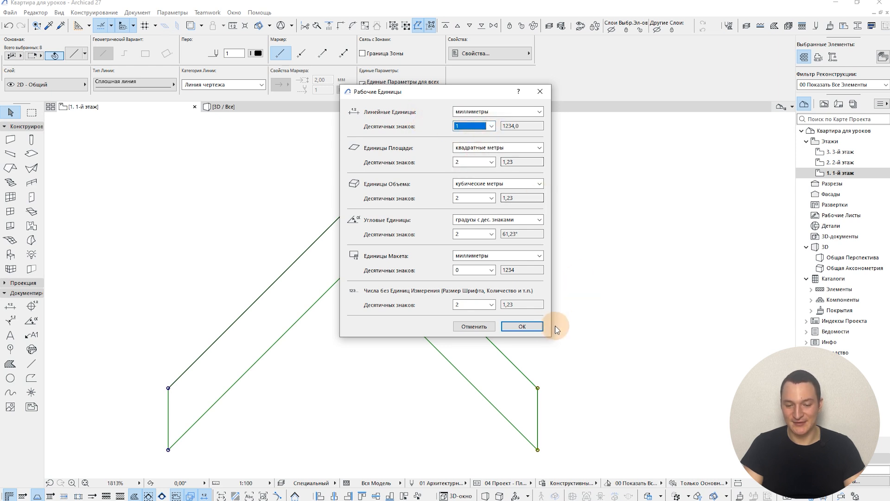
click(531, 327)
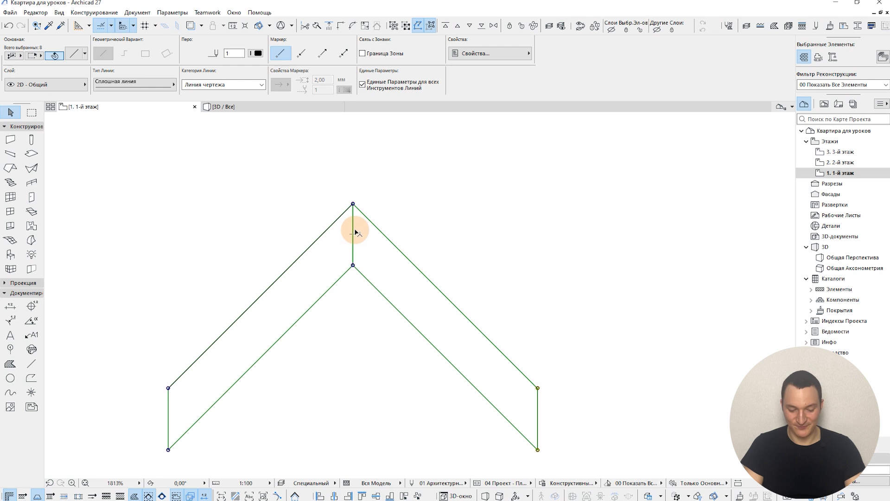
- Measure the chevron's central vertical edge again from its upper to its lower end
key(m)
click(352, 204)
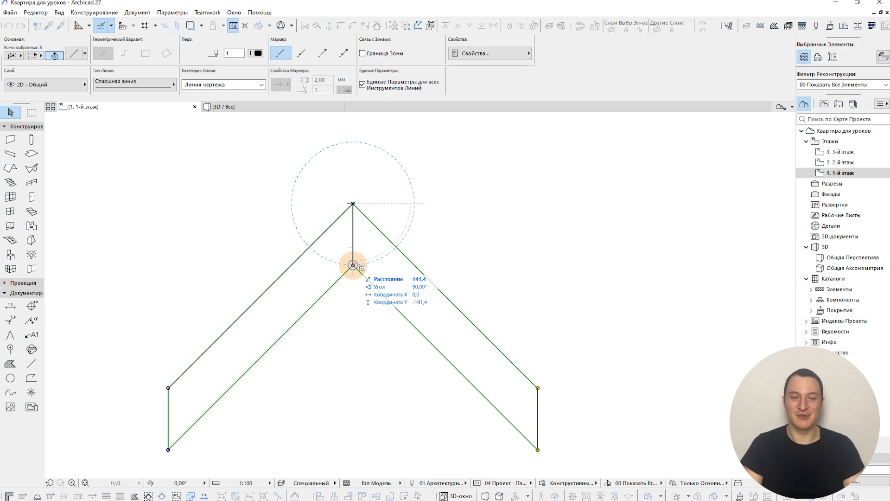
key(Escape)
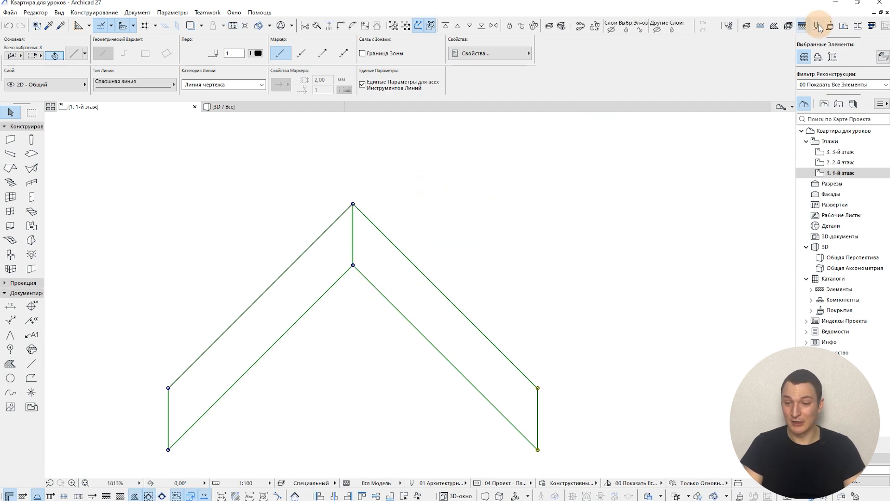
- Set the vertical repeat spacing of the fill "Паркет елочка 600x100" to 141,4 mm
click(775, 26)
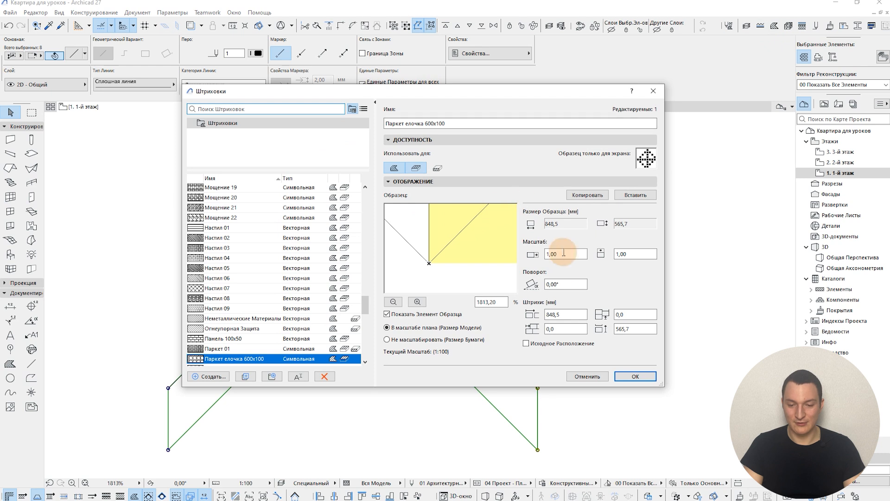
drag(636, 328, 580, 328)
text(141,4)
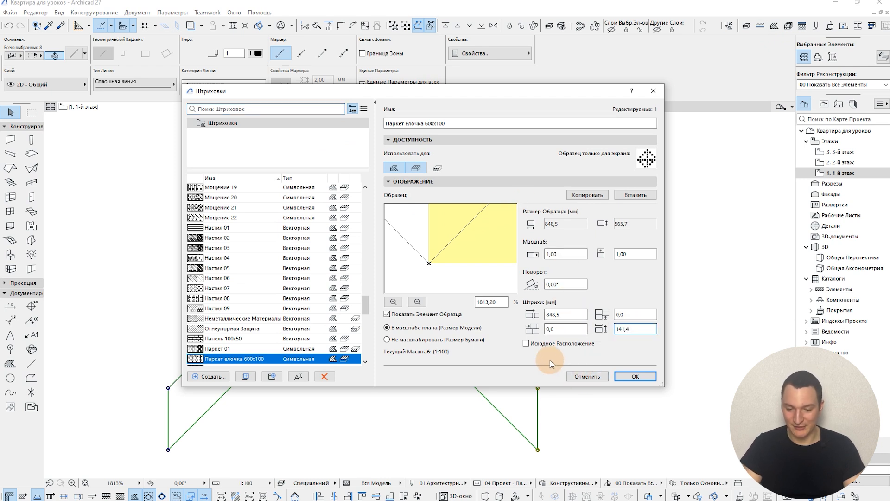
click(635, 376)
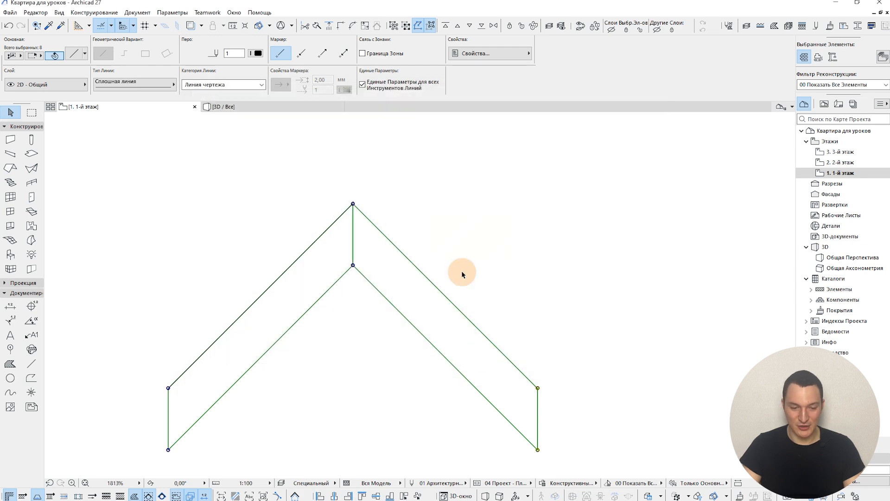
- Replace the surface fill of the wooden floor slab on the plan with "Паркет елочка 600x100"
scroll(433, 228, down, 5)
scroll(540, 242, down, 5)
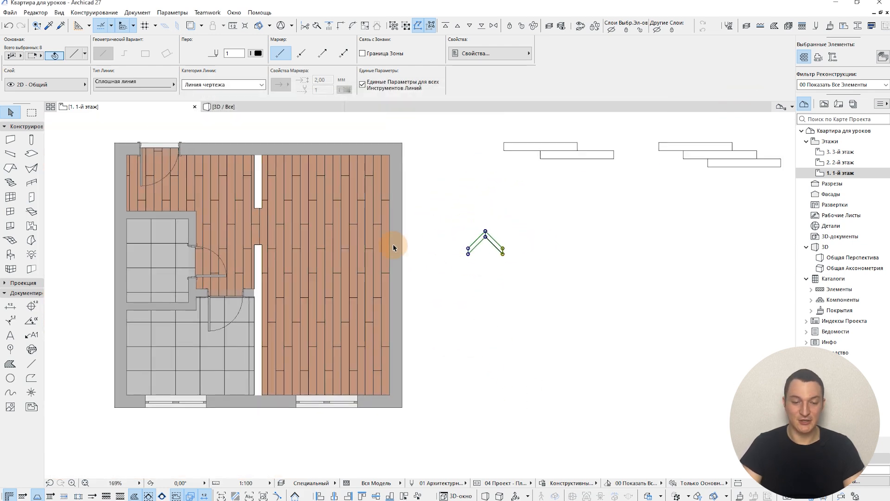
click(328, 235)
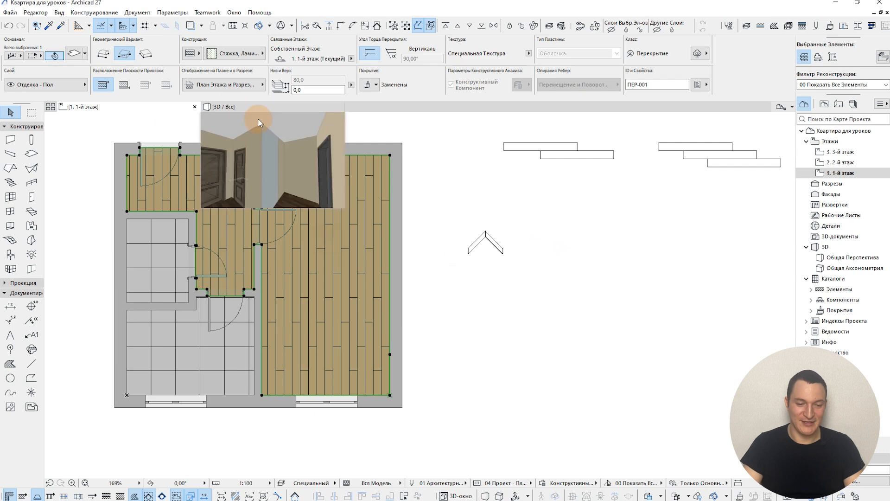
click(230, 86)
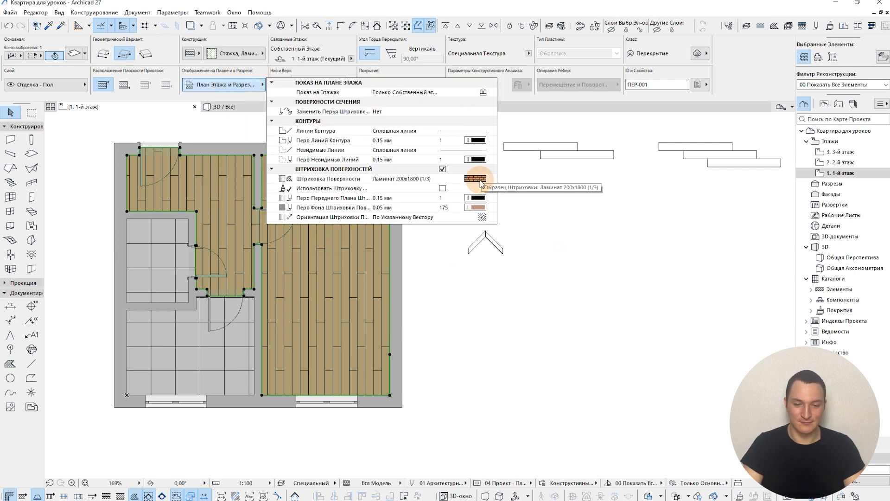
click(475, 179)
text(ело)
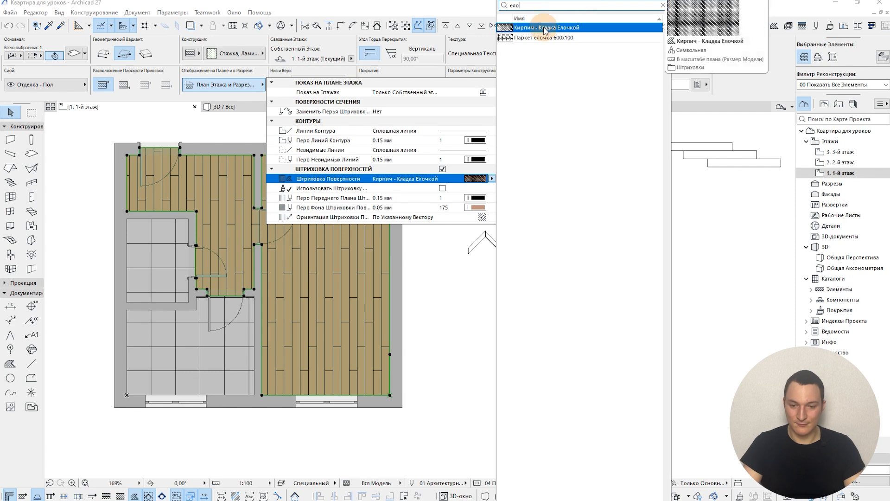
click(544, 38)
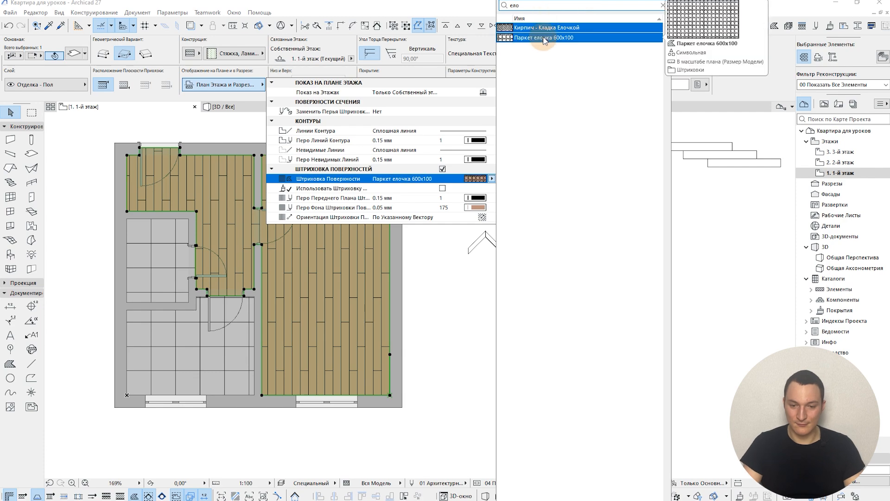
click(544, 39)
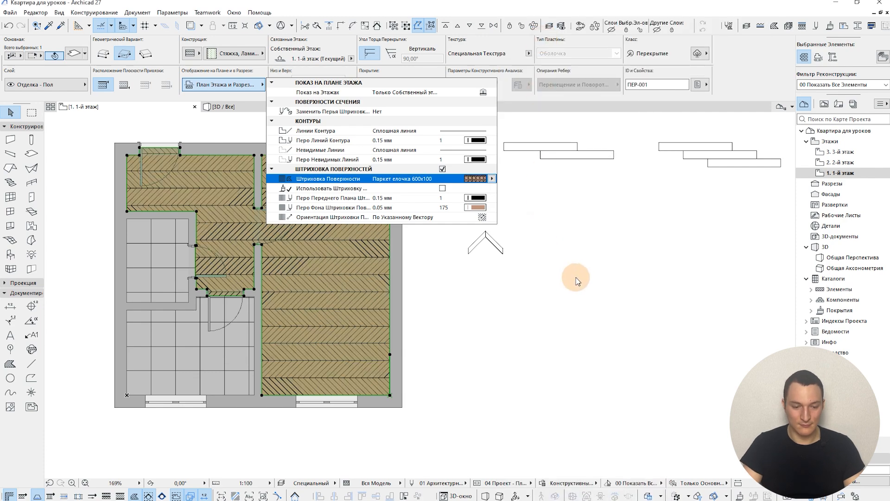
click(577, 279)
click(582, 279)
scroll(298, 280, up, 4)
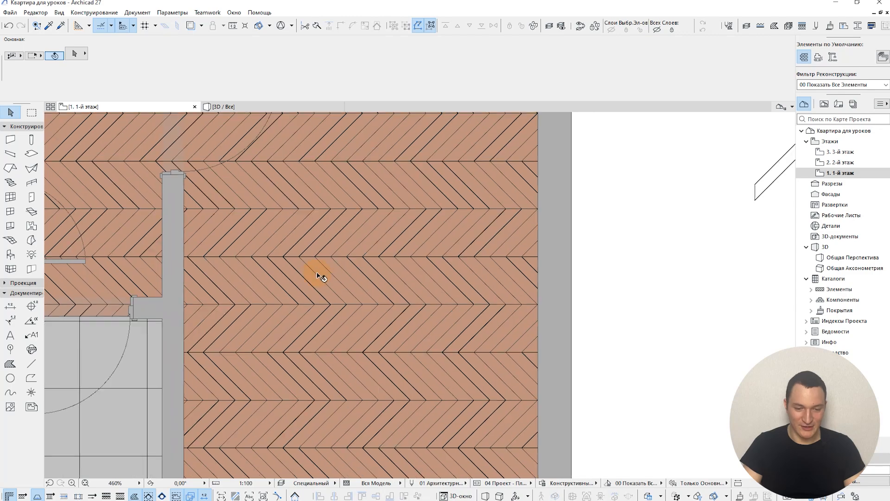
middle_drag(356, 306, 391, 271)
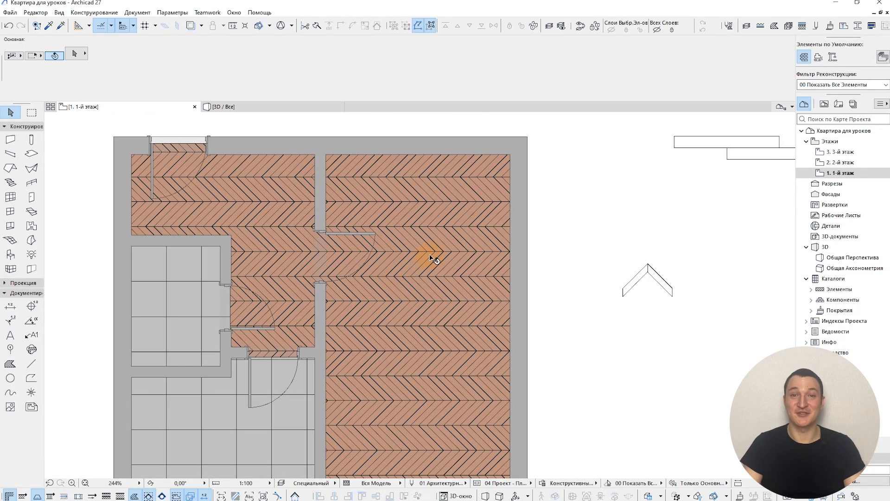
middle_drag(417, 340, 404, 294)
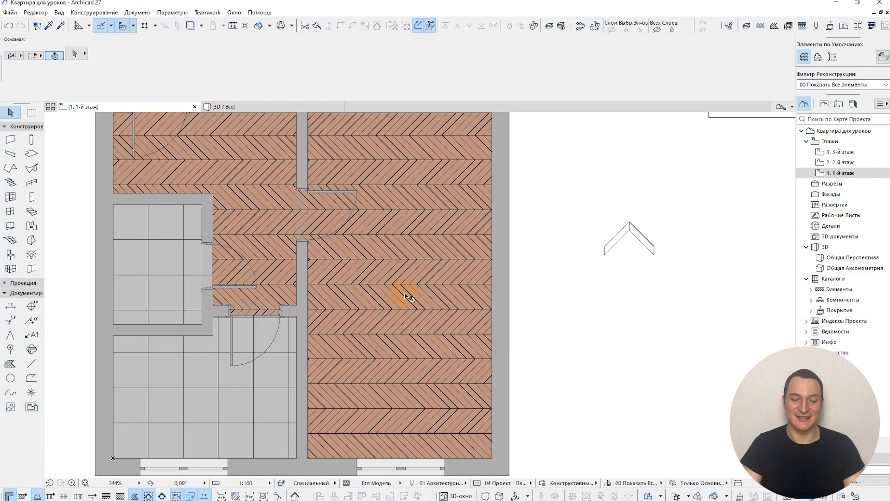
- Draw a 600x100 mm rectangle of plain lines to the right of the chevron, using the chevron's line settings
middle_drag(672, 269, 407, 265)
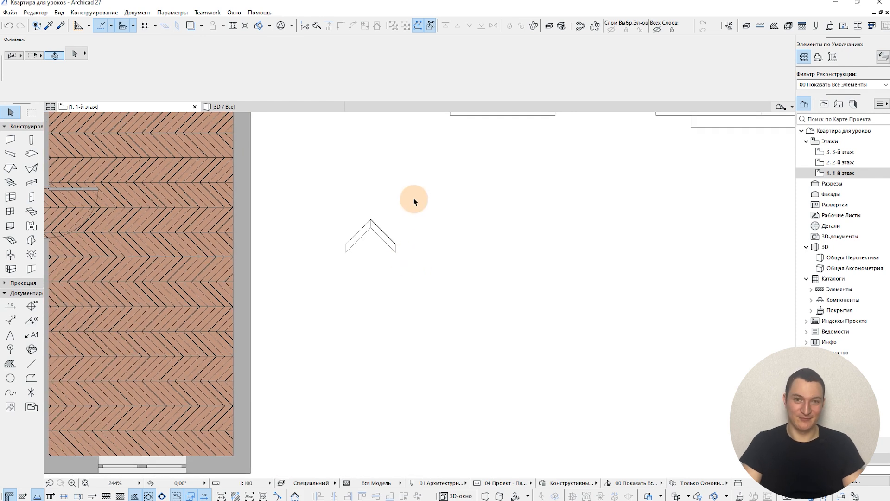
scroll(394, 227, up, 3)
alt+click(383, 251)
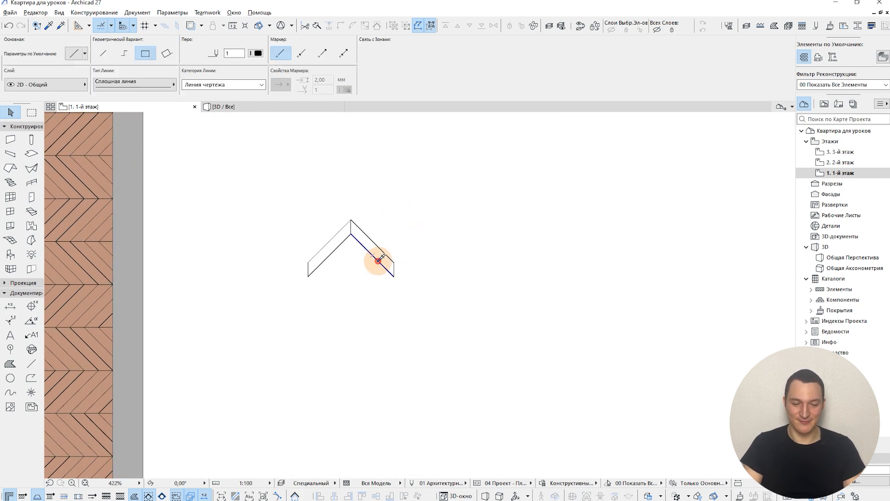
middle_drag(558, 203, 383, 219)
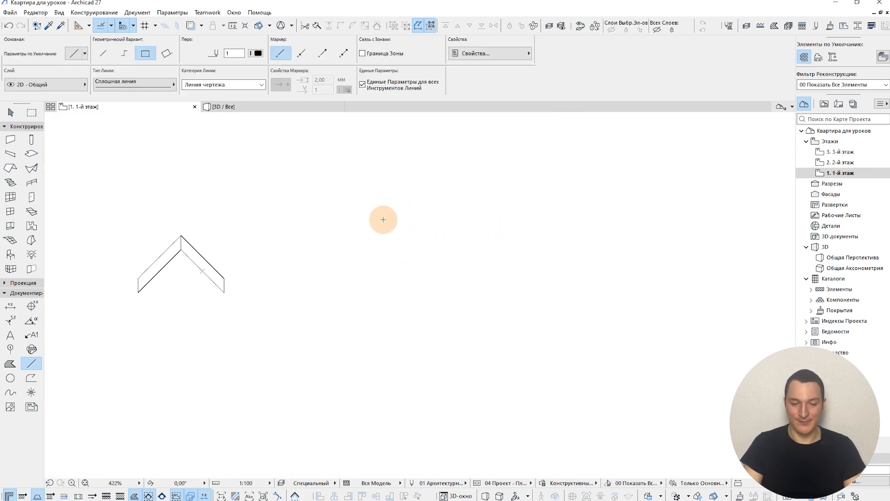
click(296, 235)
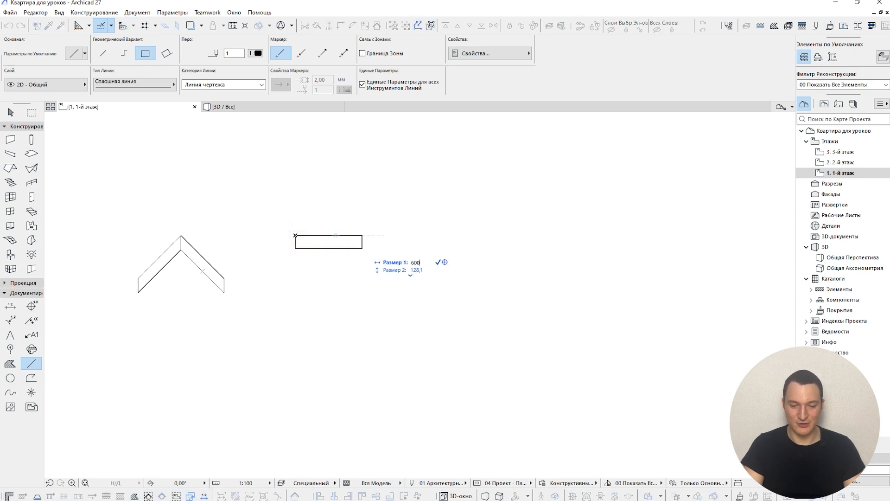
click(356, 245)
key(Escape)
- Select all the rectangle's lines and rotate them 45° about the upper right corner
scroll(358, 229, up, 3)
click(149, 217)
drag(391, 304, 391, 305)
key(ctrl+e)
click(351, 248)
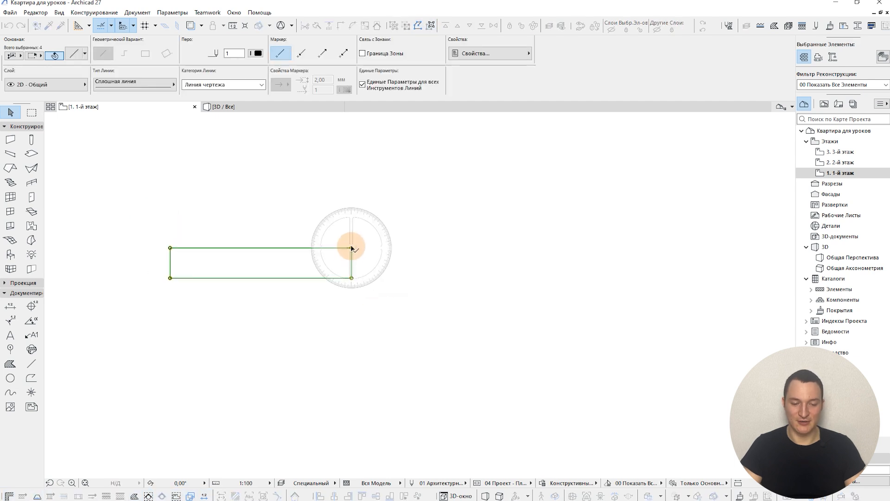
click(351, 261)
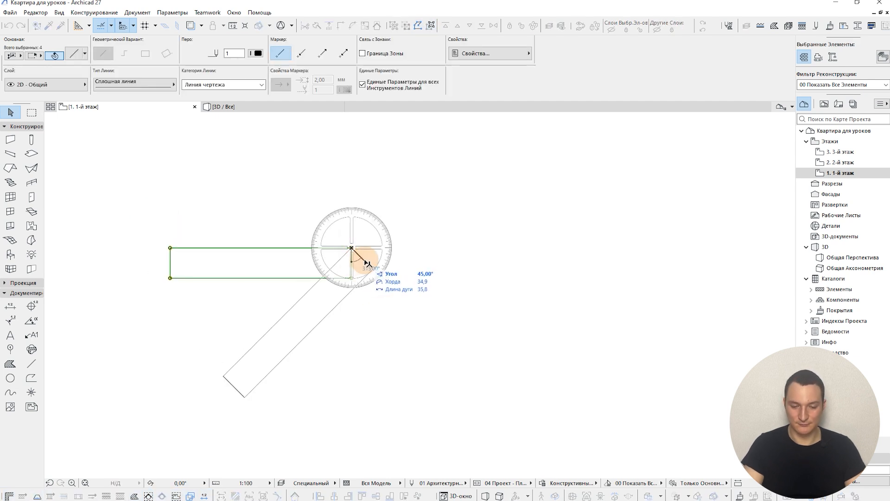
click(368, 263)
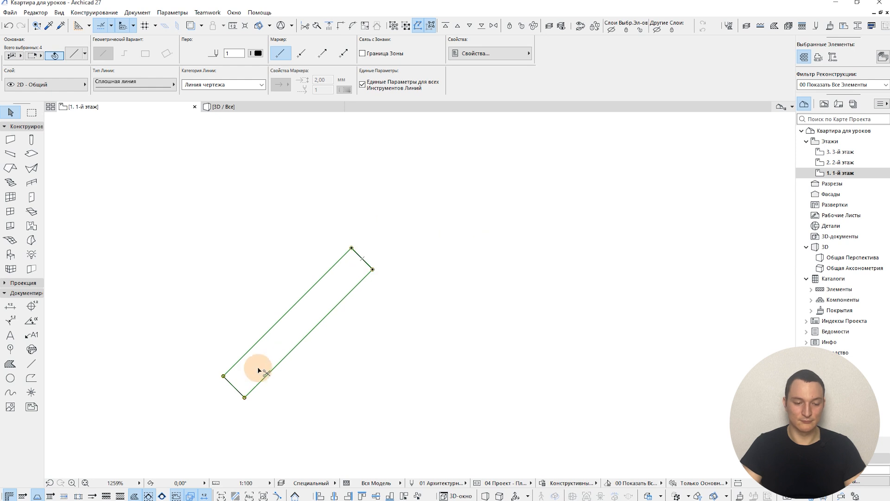
- Add a copy of the plank at a right angle to it, butted against its upper end to form a herringbone corner
ctrl+drag(224, 376, 351, 248)
key(ctrl+e)
click(351, 248)
click(372, 269)
click(330, 269)
drag(329, 269, 352, 249)
click(351, 248)
key(Escape)
scroll(314, 228, down, 3)
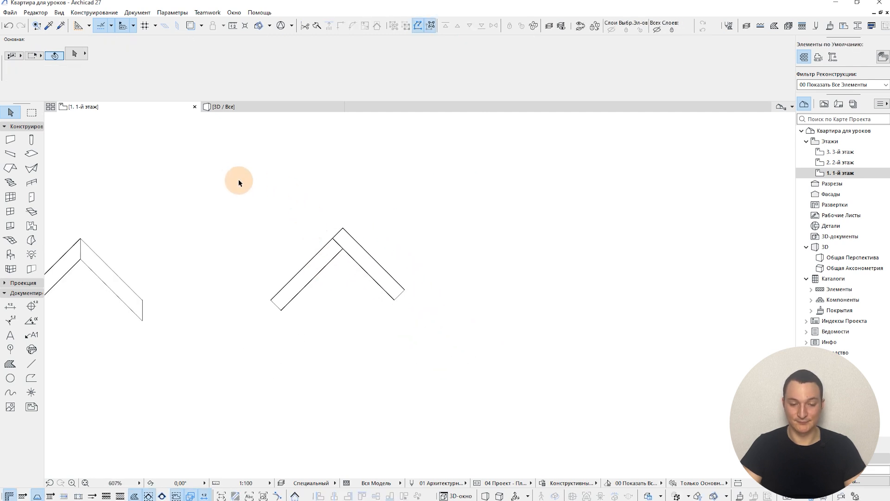
- Copy both planks' lines, then duplicate the fill "Паркет елочка 600x100" and name the duplicate "Паркет елочка 600x100 (англ)"
click(211, 179)
click(471, 354)
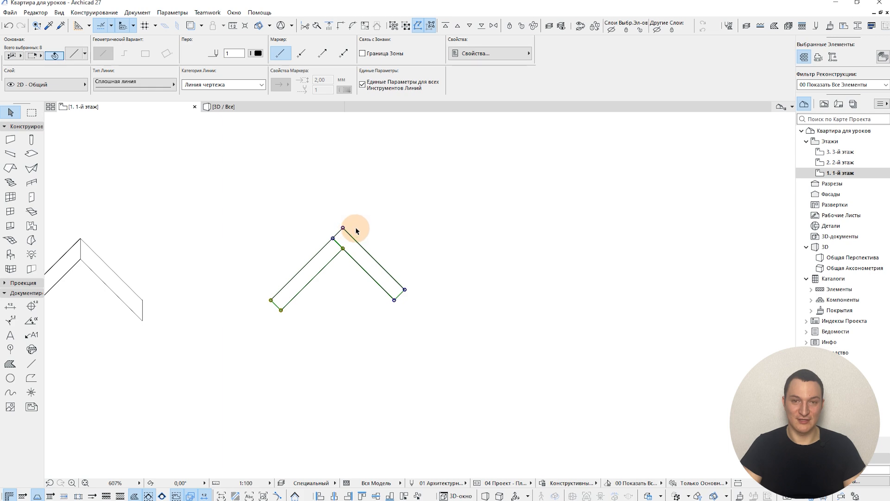
click(775, 26)
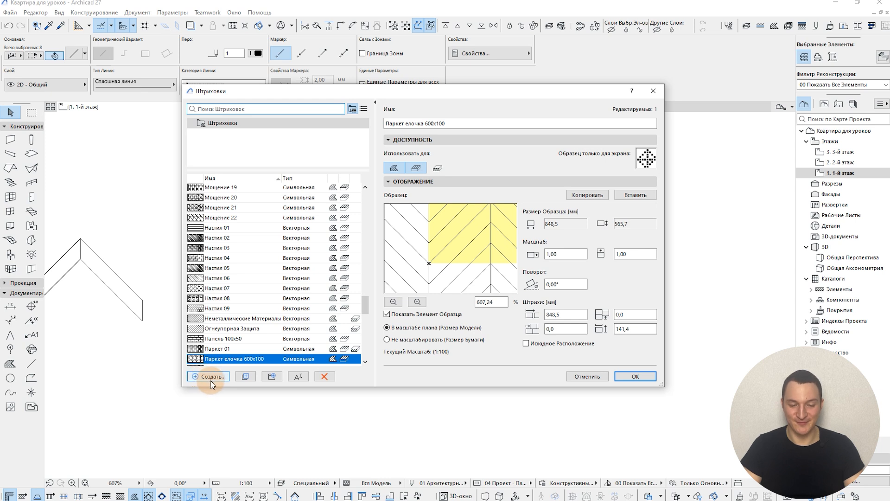
click(249, 378)
drag(483, 123, 410, 126)
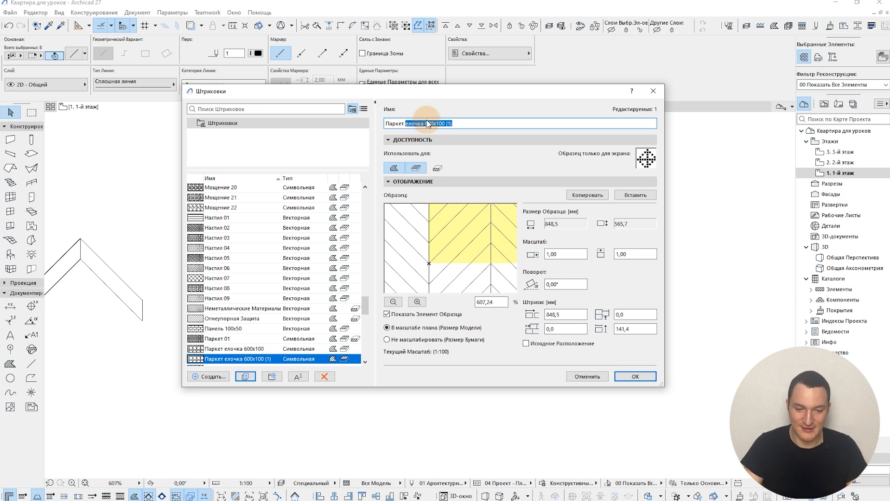
click(444, 123)
key(Delete)
key(Delete)
text(англ))
- Paste the copied plank lines as the pattern of the fill "Паркет елочка 600x100 (англ)" and preview several repeats of it
click(629, 196)
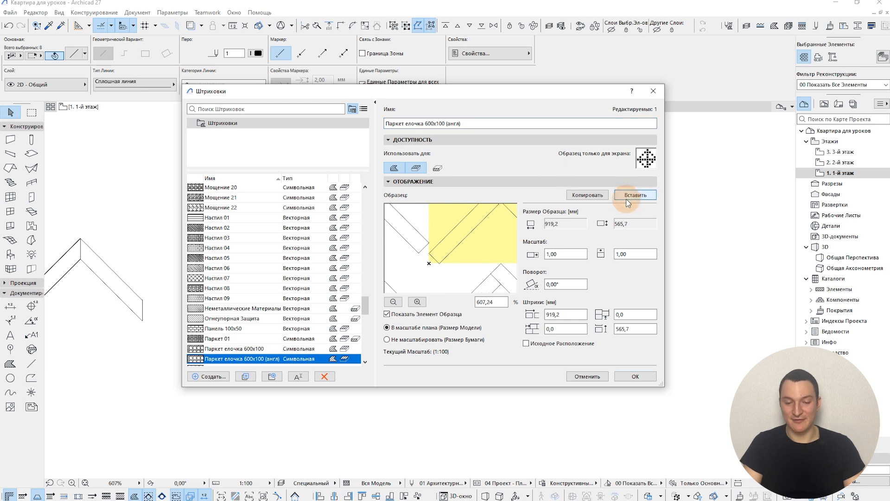
click(392, 302)
click(391, 302)
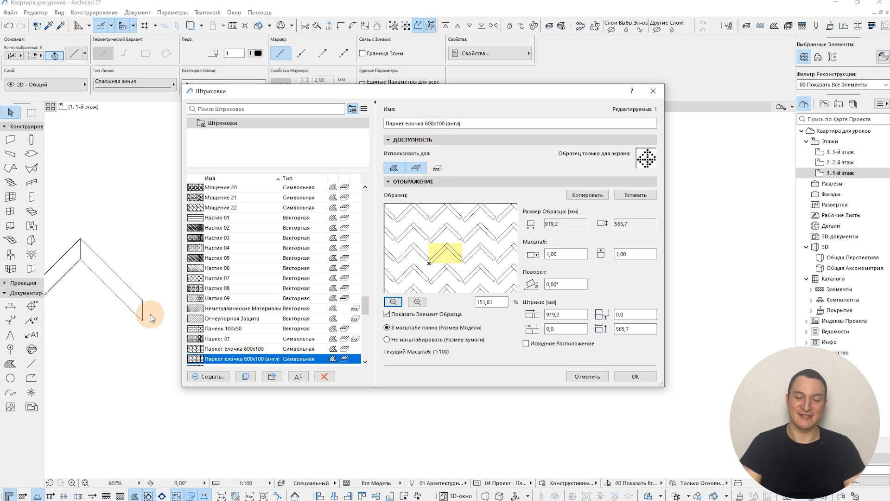
click(641, 380)
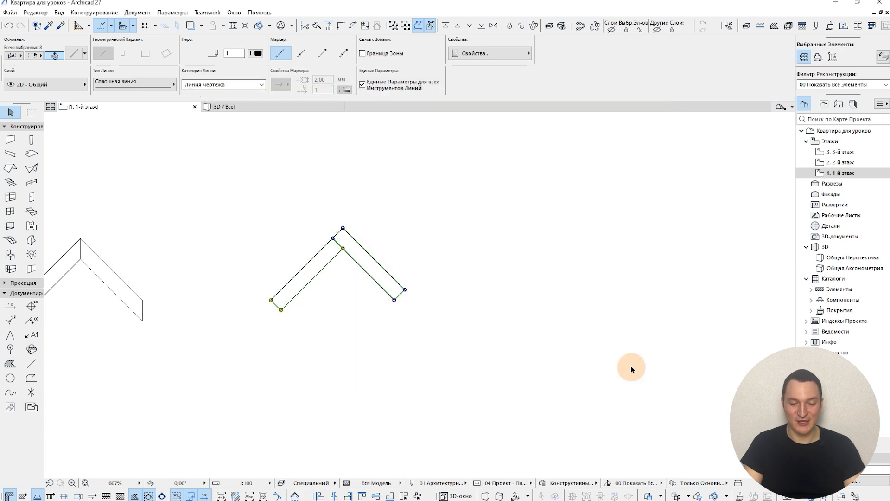
- Measure the vertical distance between the outer and inner corners where the two planks meet
scroll(343, 228, up, 5)
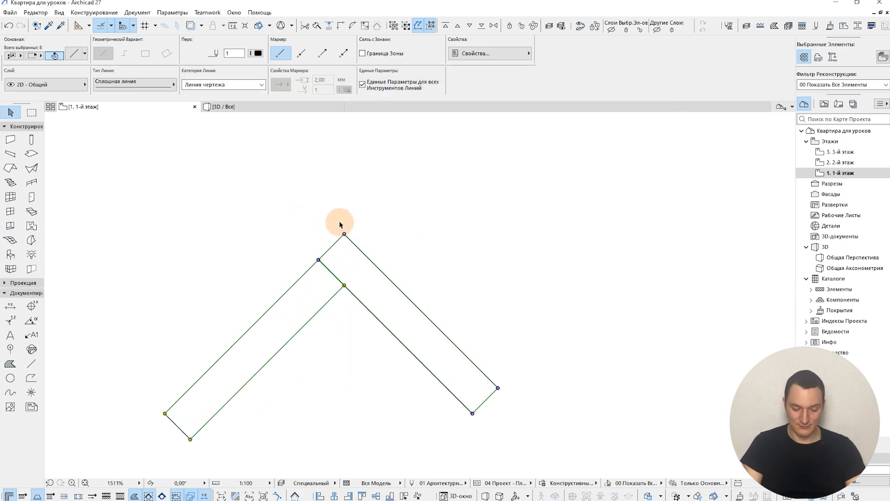
click(344, 234)
click(344, 234)
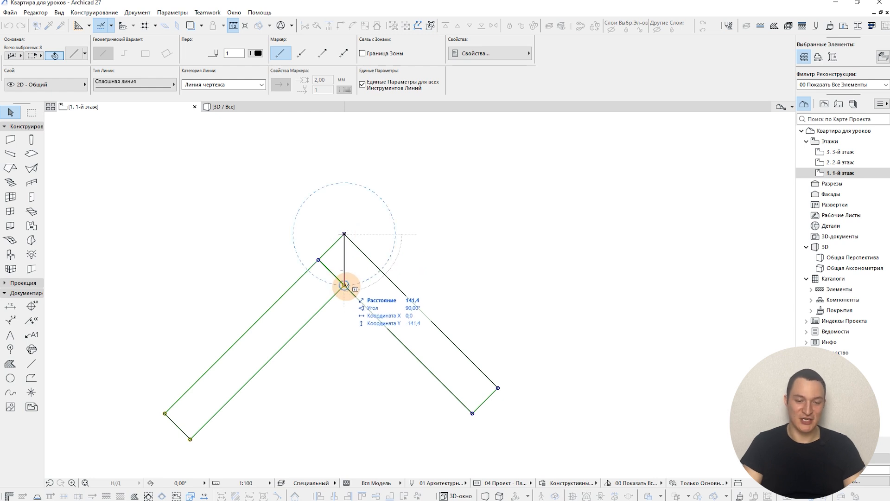
- Set the vertical stroke spacing of the fill "Паркет елочка 600x100 (англ)" to 141,4 mm
key(Escape)
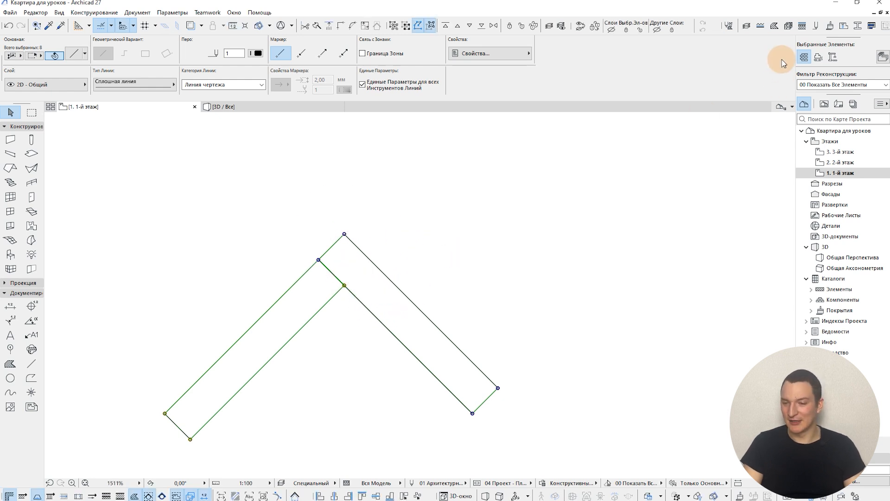
click(774, 26)
click(644, 331)
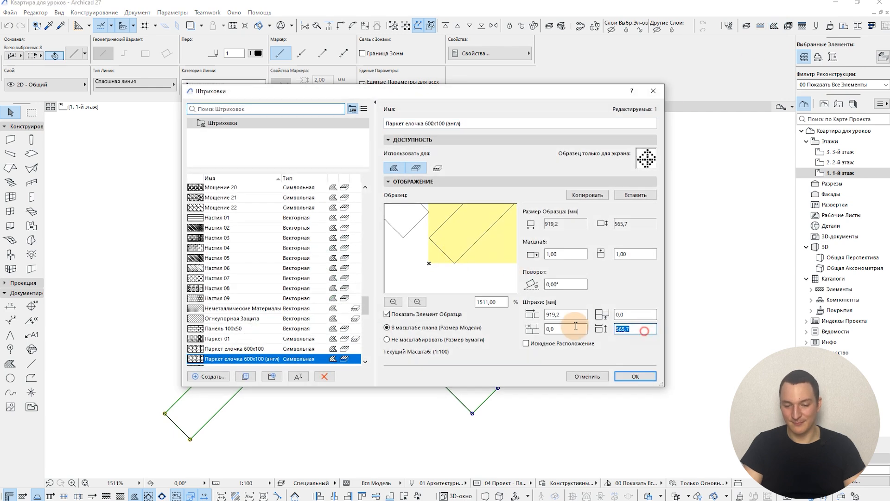
text(141,4)
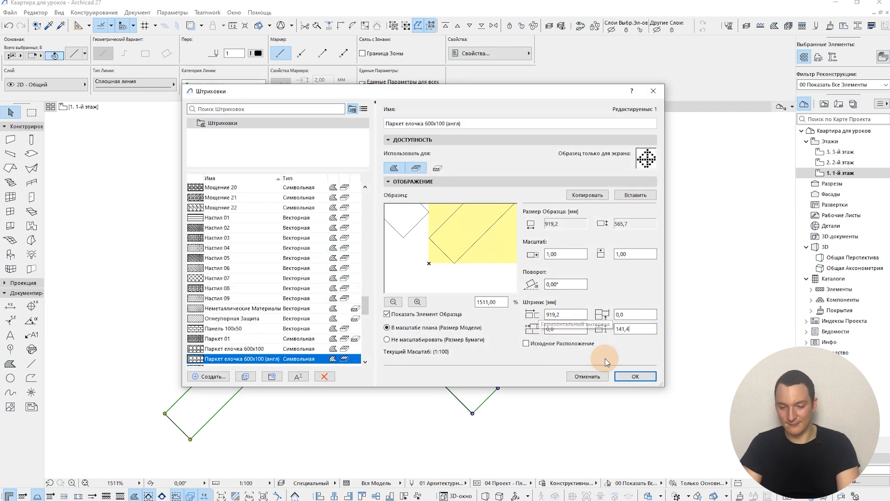
click(624, 373)
- Measure the horizontal distance between the outer lower corner of the first plank and the inner lower corner of the second
scroll(380, 316, down, 4)
scroll(317, 356, up, 3)
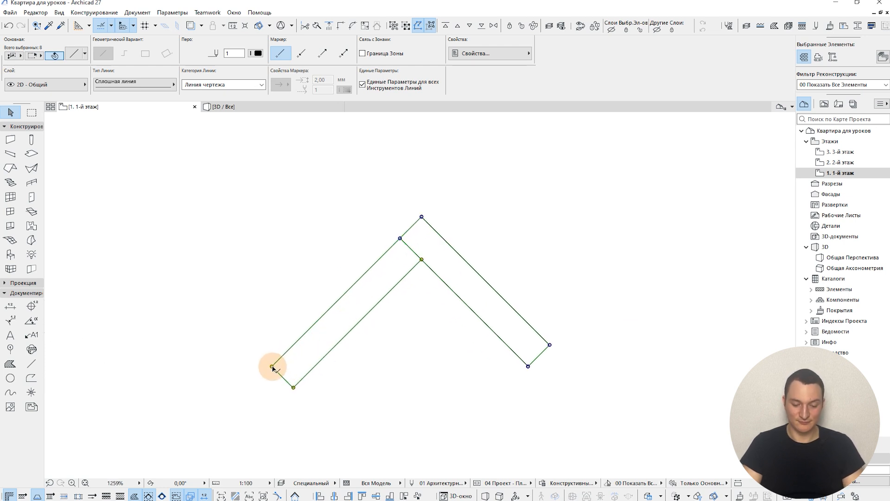
key(m)
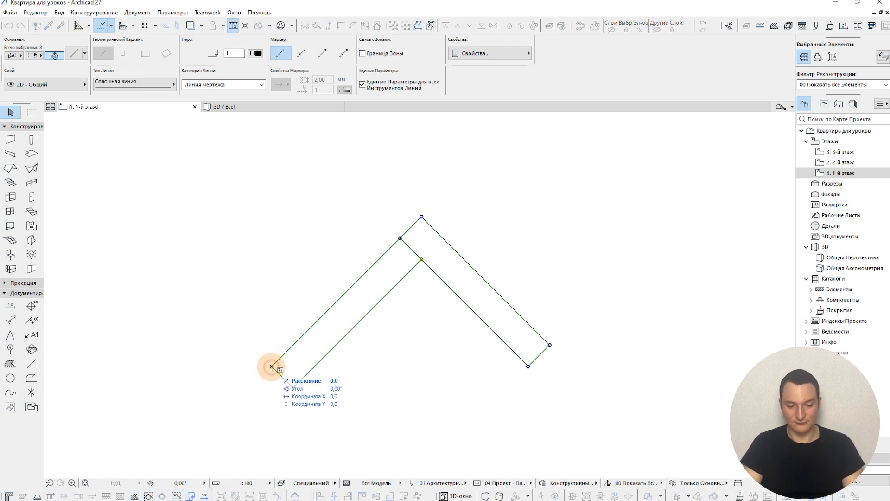
click(528, 367)
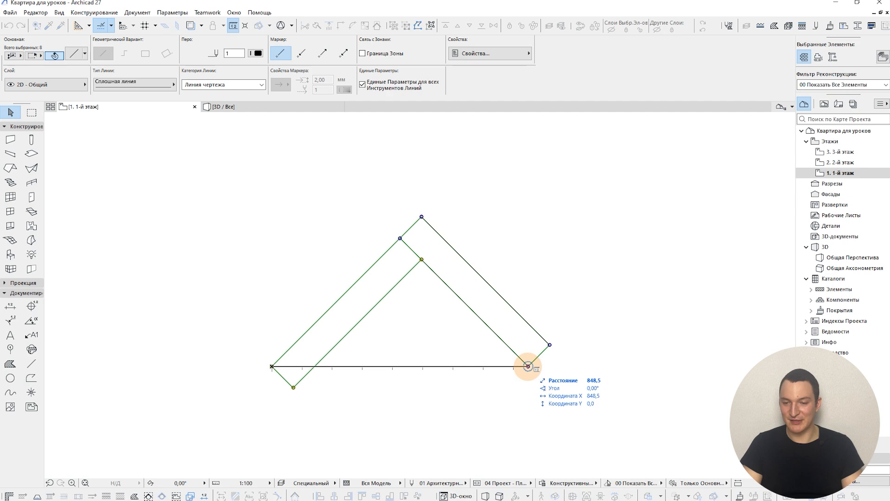
key(Escape)
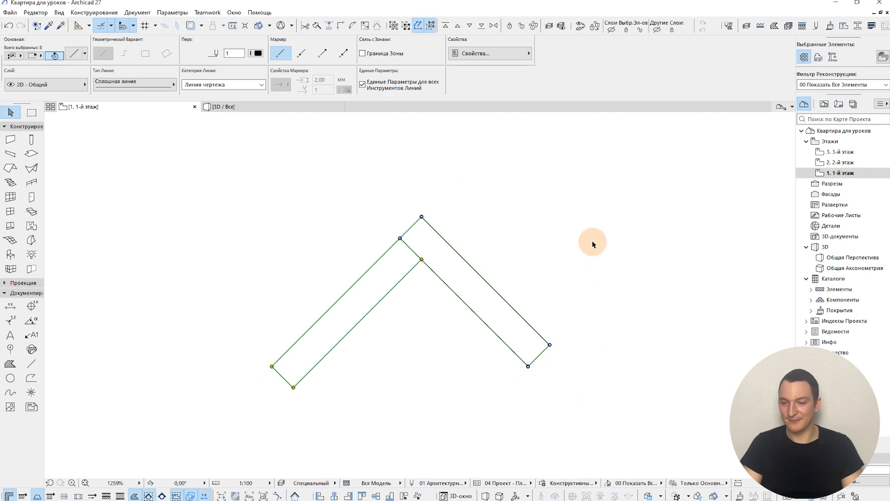
- Set the horizontal stroke spacing of the fill "Паркет елочка 600x100 (англ)" to 848,5 mm and deselect the planks
click(774, 25)
double_click(567, 315)
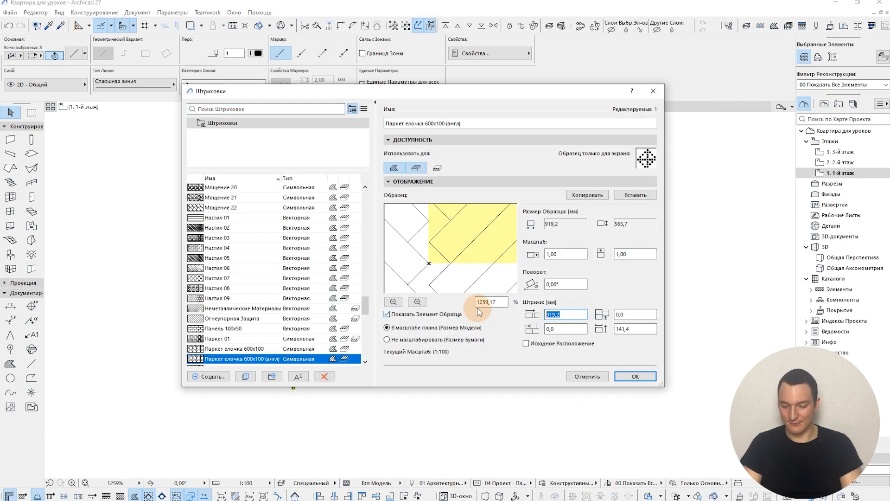
text(848,5)
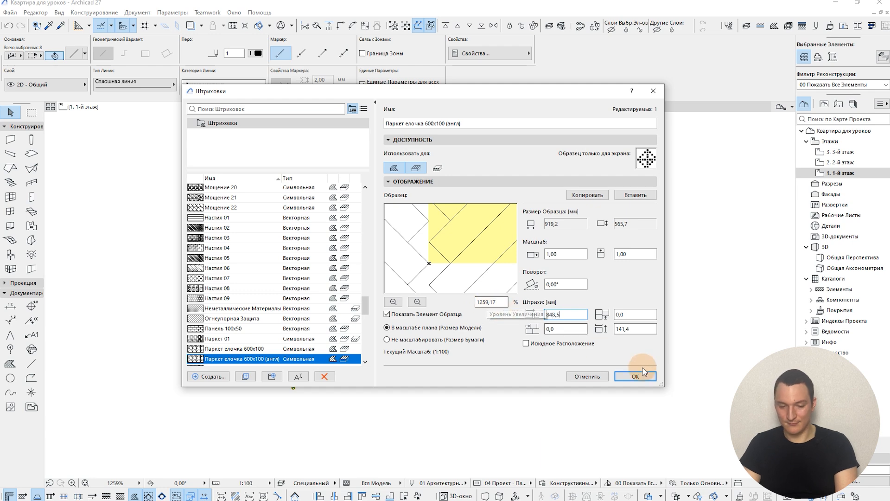
click(417, 302)
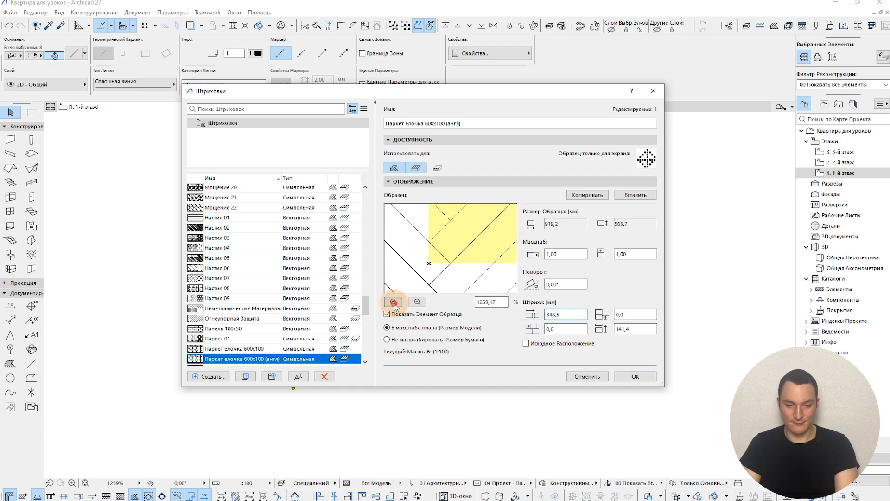
click(635, 376)
click(423, 378)
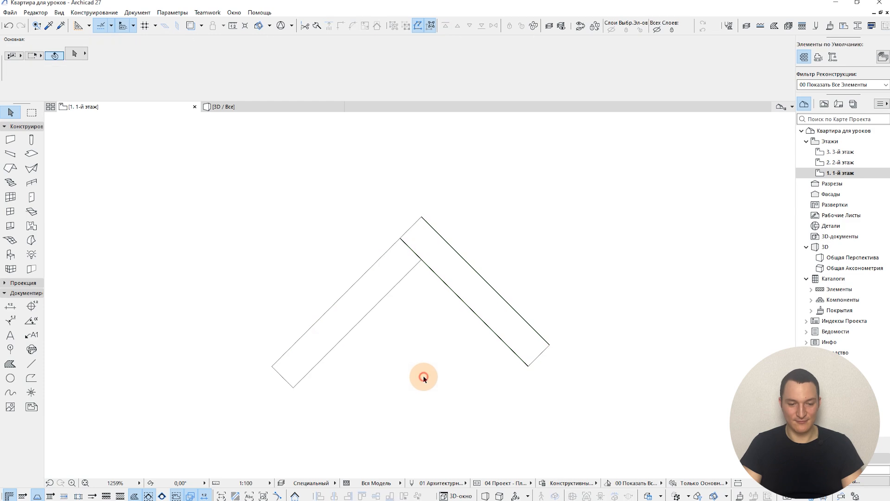
- Change the parquet floor slab's surface fill to "Паркет елочка 600x100 (англ)" and check the pattern on the plan
scroll(457, 372, down, 3)
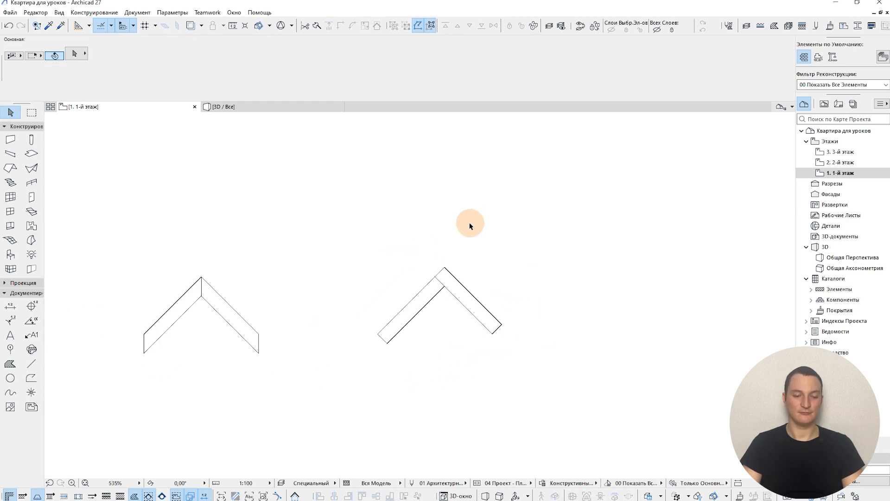
scroll(473, 218, down, 4)
click(308, 233)
scroll(338, 294, down, 3)
click(252, 84)
click(475, 178)
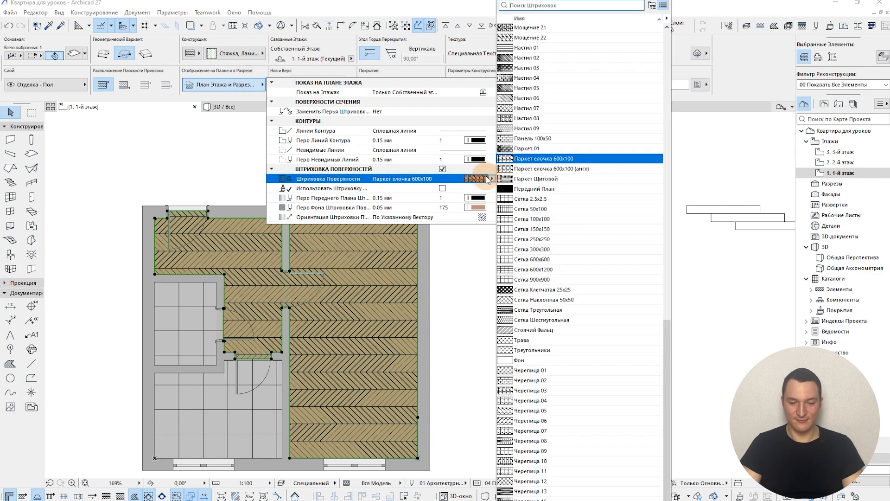
click(543, 172)
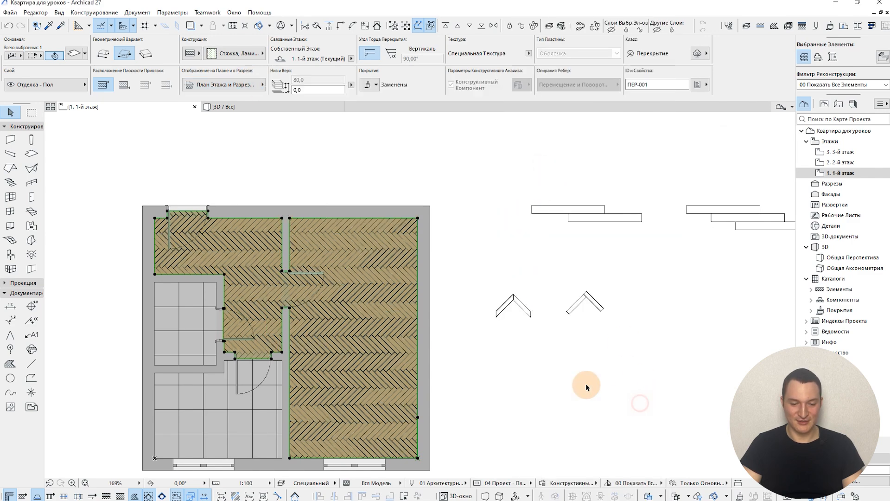
scroll(348, 323, up, 5)
key(Escape)
scroll(363, 293, down, 5)
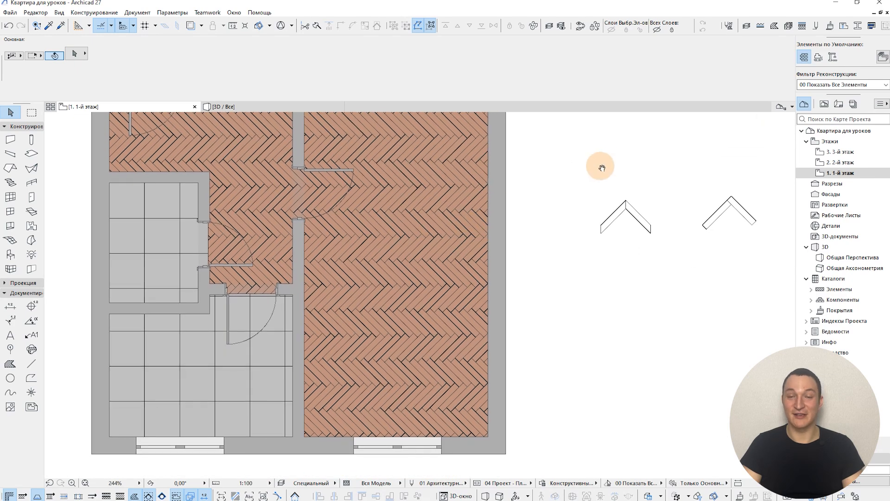
- Draw a 150x150 mm square of lines in the empty area beside the herringbone planks, using the plank lines' settings
middle_drag(596, 165, 499, 190)
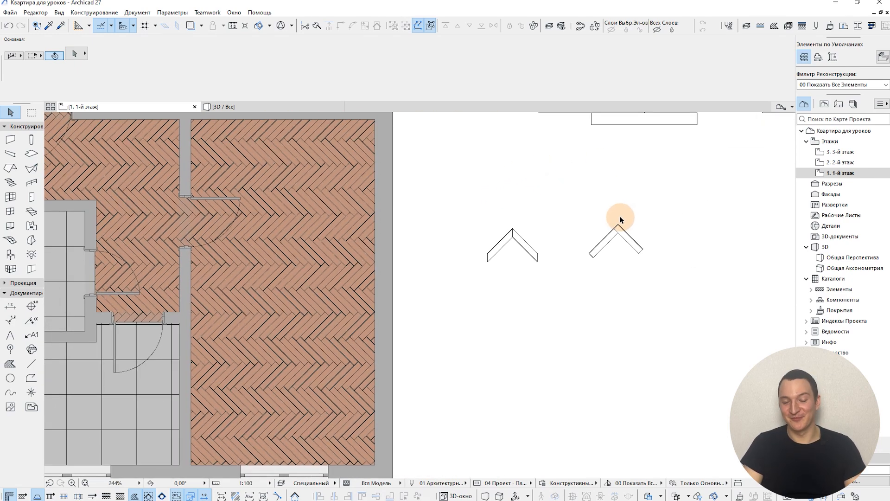
scroll(622, 219, up, 3)
alt+click(640, 247)
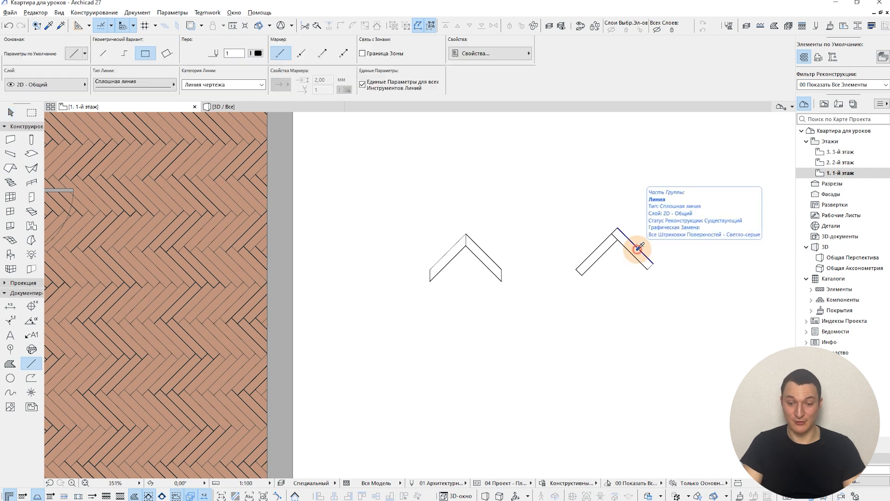
middle_drag(632, 242, 417, 265)
scroll(475, 256, up, 4)
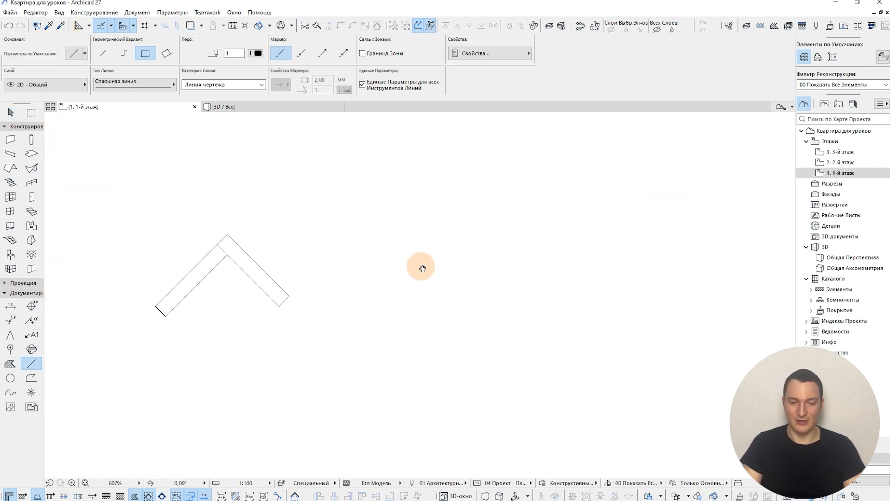
click(382, 245)
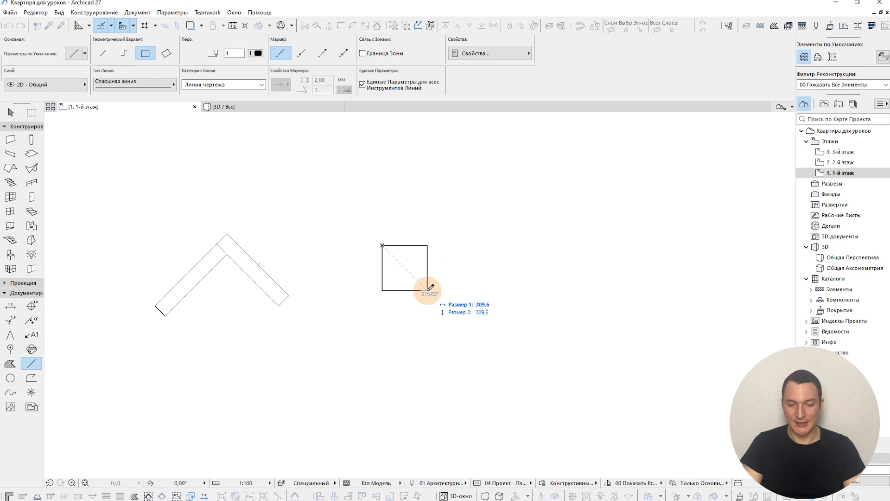
text(150)
key(Tab)
text(150)
key(Return)
scroll(400, 223, up, 1)
scroll(399, 223, up, 5)
scroll(348, 290, up, 2)
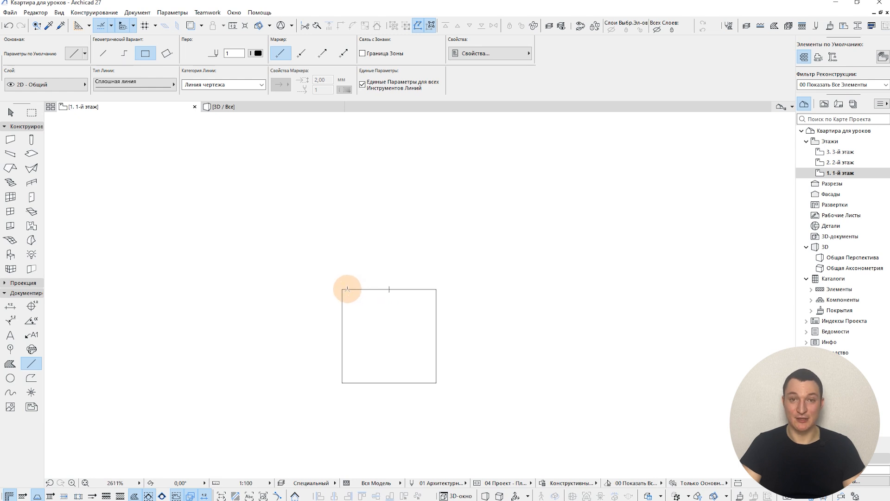
- Chamfer all corners of the 150 mm square with a value of 30 mm
key(Escape)
click(343, 291)
drag(328, 270, 484, 410)
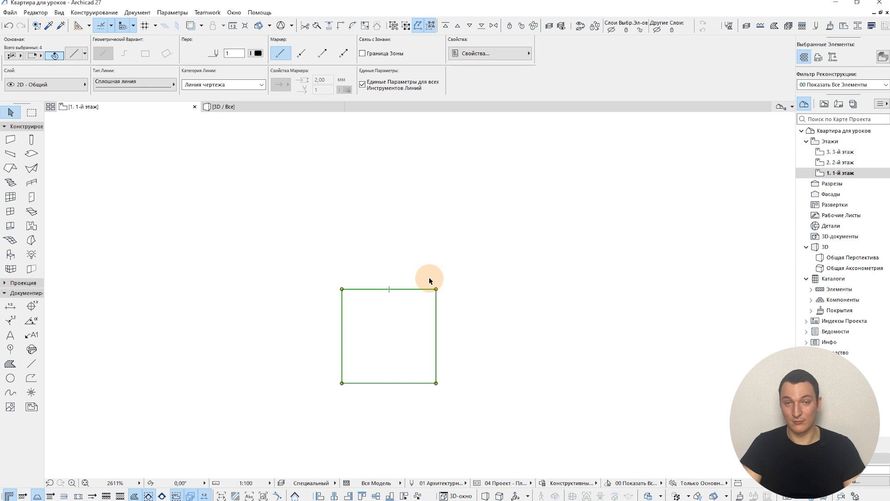
click(436, 289)
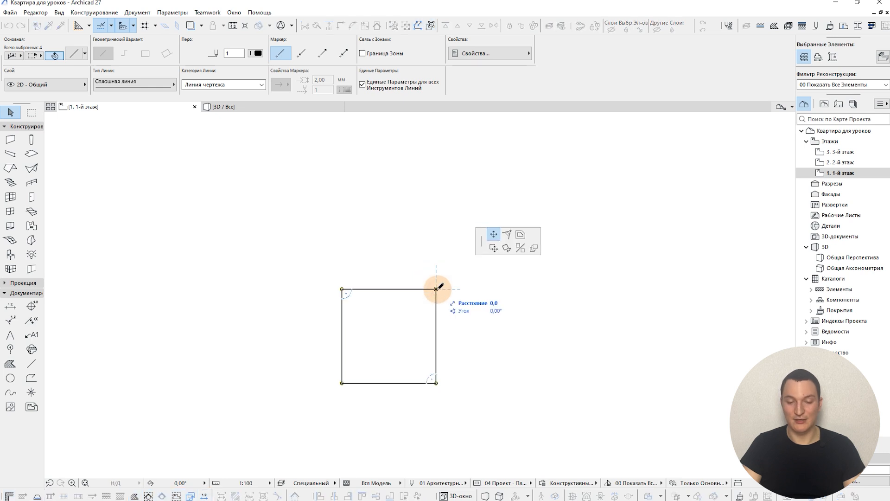
click(507, 235)
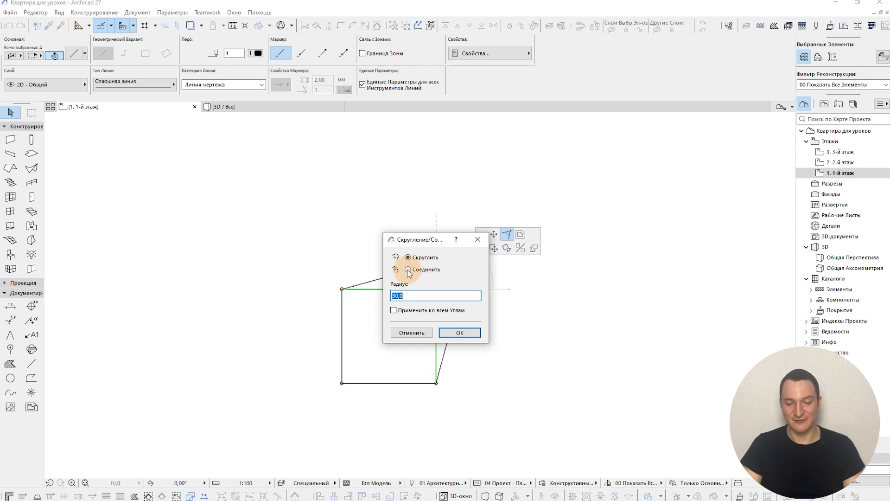
click(393, 310)
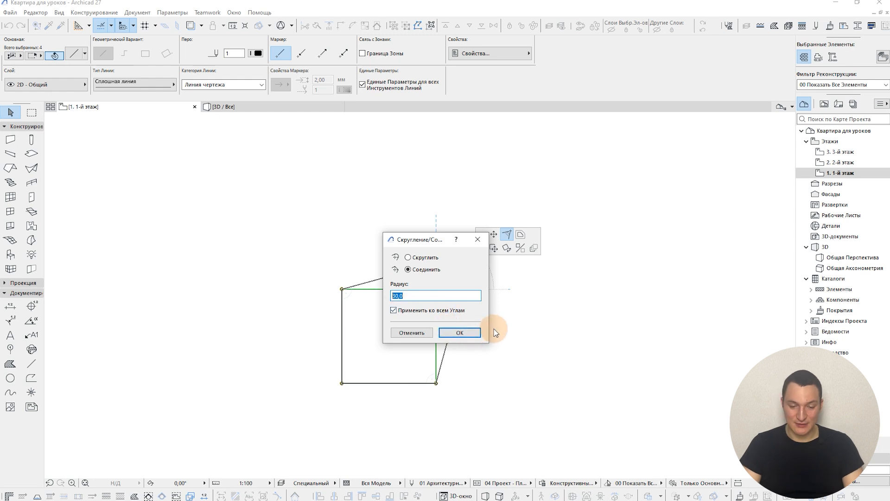
click(473, 332)
key(Escape)
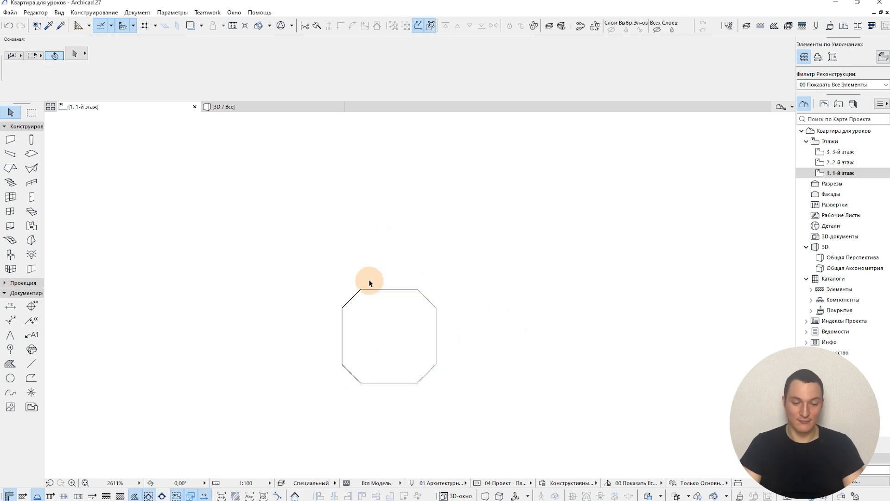
- Copy the chamfered tile's lines and create a new symbol fill named "Плитка со вставками"
drag(308, 250, 495, 401)
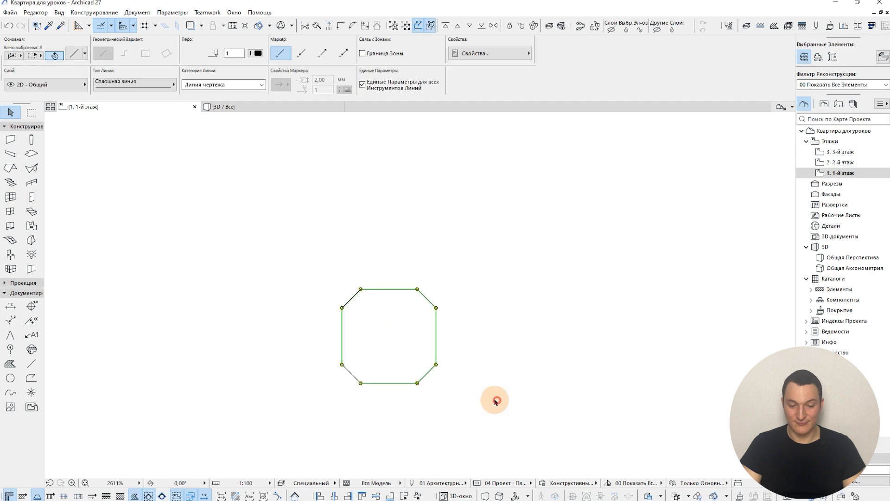
click(773, 28)
click(209, 376)
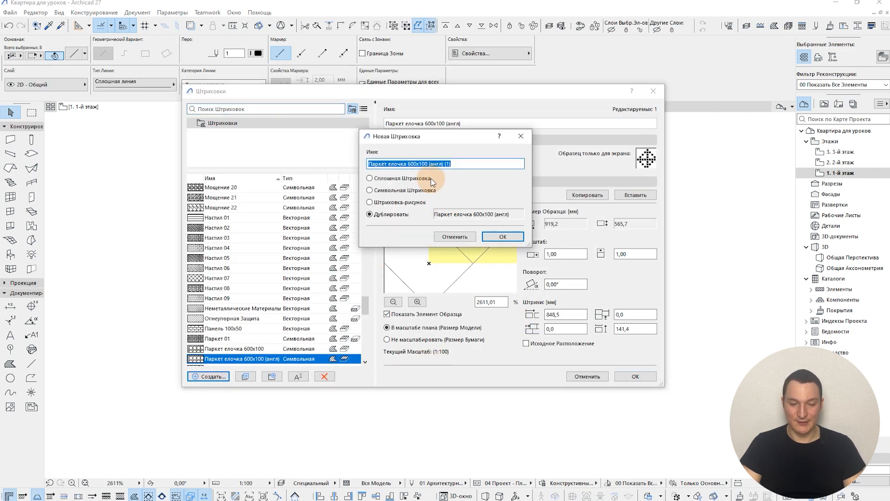
click(422, 190)
triple_click(447, 164)
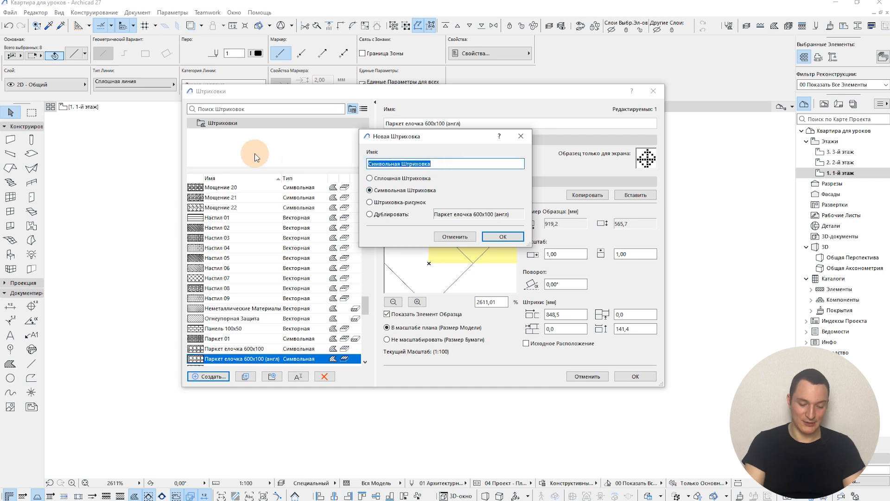
text(Плитка со вставками)
click(503, 236)
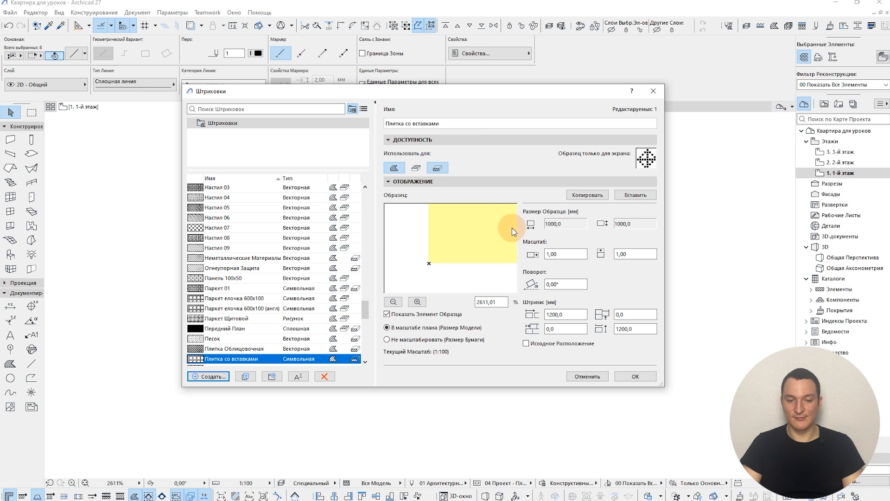
- Make "Плитка со вставками" available as a drafting and cover fill but not a cut fill, and paste the copied lines as its pattern
click(416, 168)
click(437, 168)
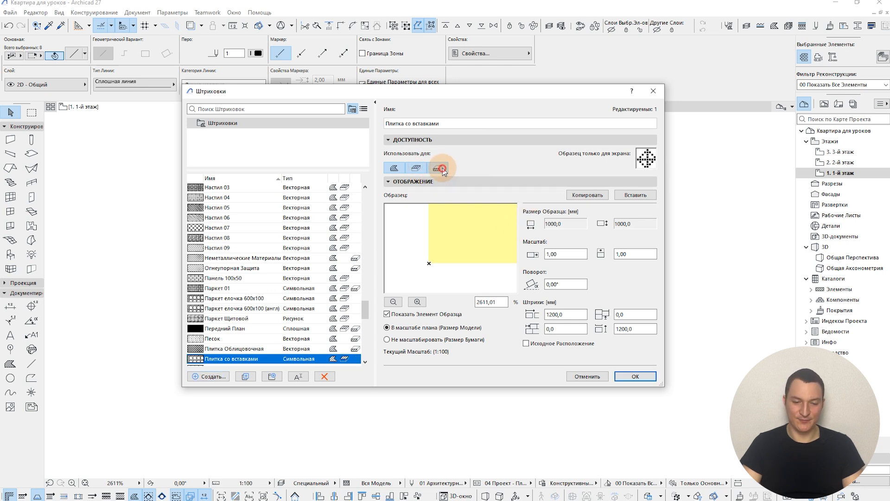
click(635, 195)
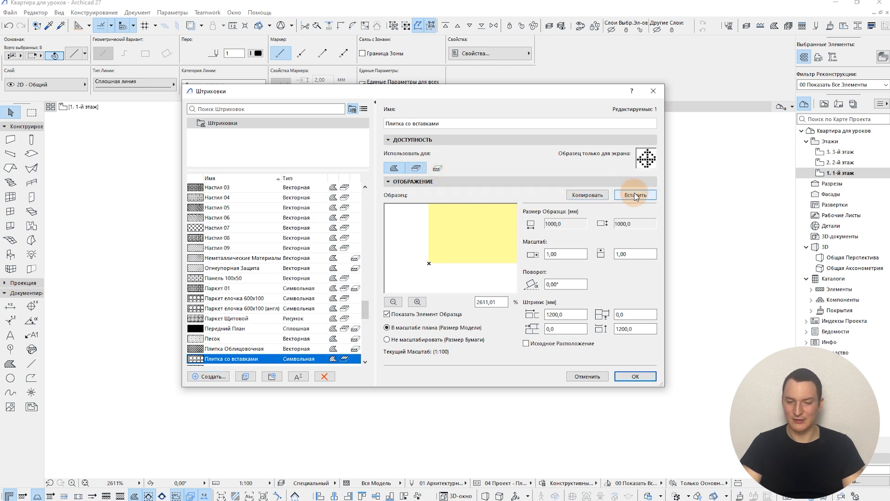
click(394, 302)
click(393, 302)
click(393, 302)
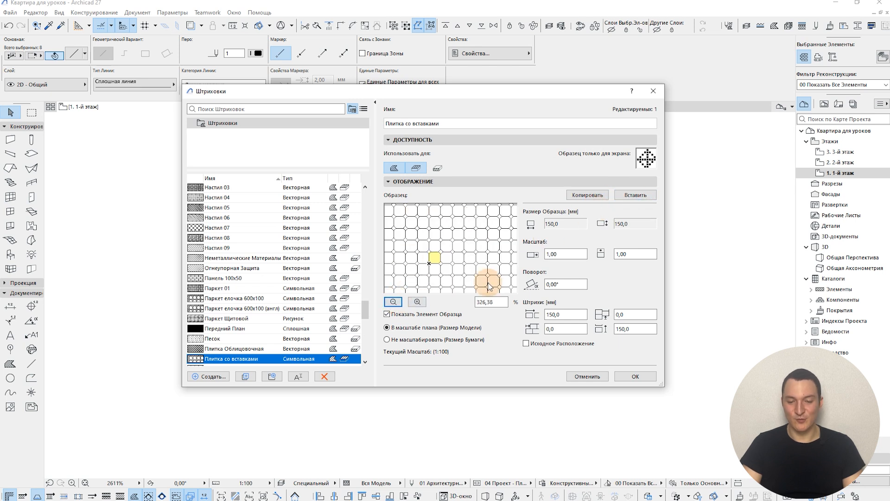
click(644, 378)
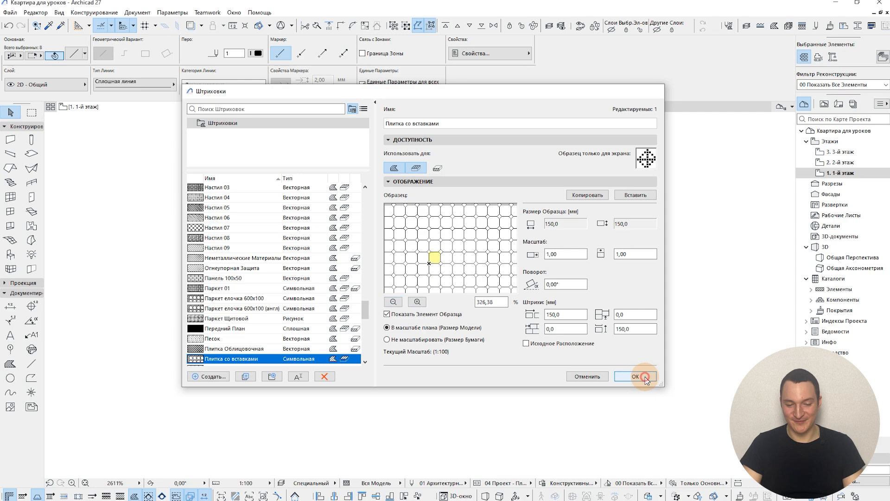
- Apply the fill "Плитка со вставками" to the tiled floor of the lower room beside the parquet
scroll(414, 330, down, 3)
middle_drag(200, 329, 494, 257)
scroll(501, 258, down, 3)
middle_drag(258, 257, 662, 259)
scroll(662, 259, down, 3)
key(Escape)
middle_drag(350, 364, 425, 215)
scroll(429, 201, up, 2)
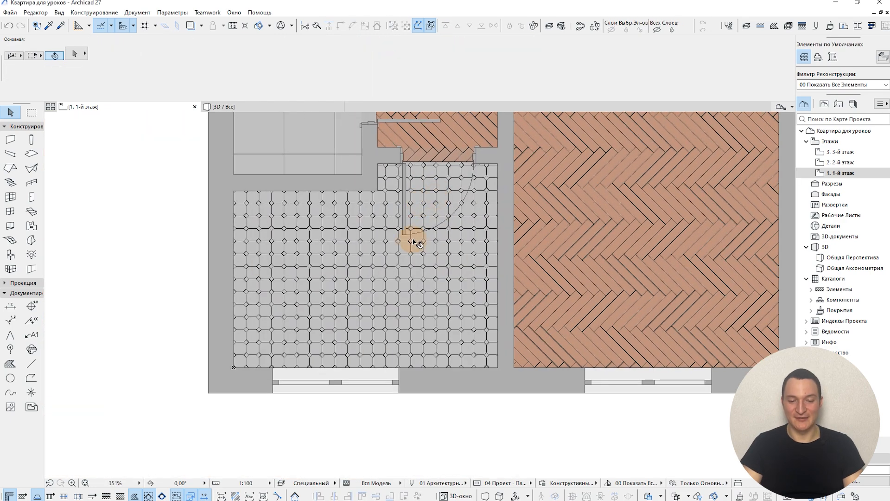